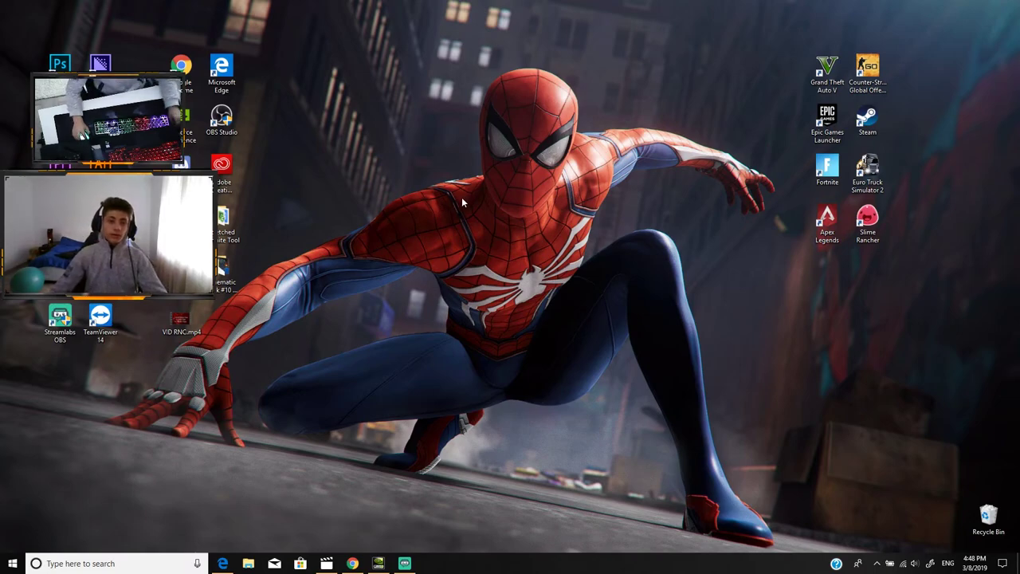
Open the Stretched Fortnite Tool folder and launch the Fortnite Stretched Res Tool from it
{"action": "left_click_drag", "start_coordinate": [227, 227], "coordinate": [376, 195]}
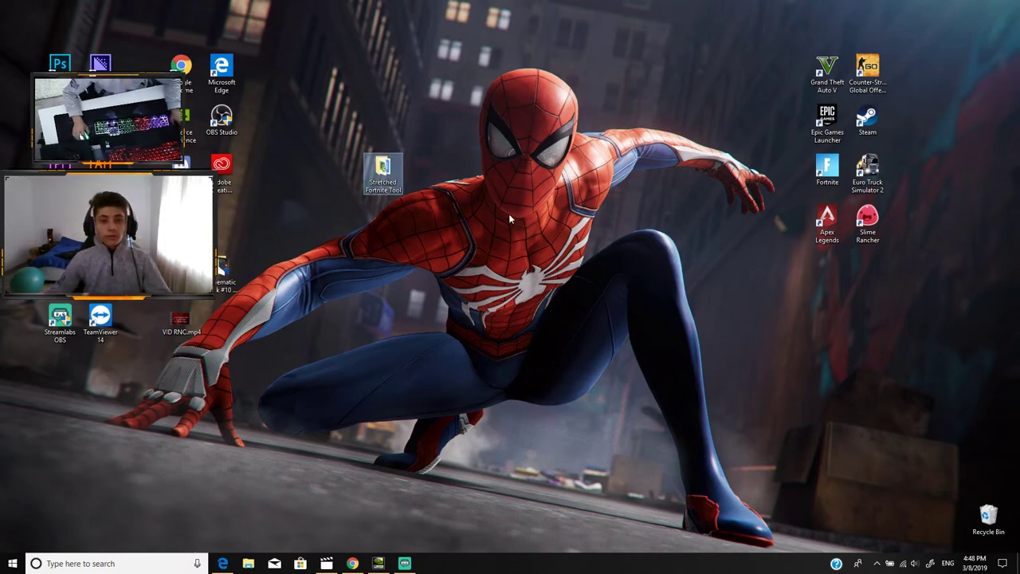
{"action": "double_click", "coordinate": [382, 179]}
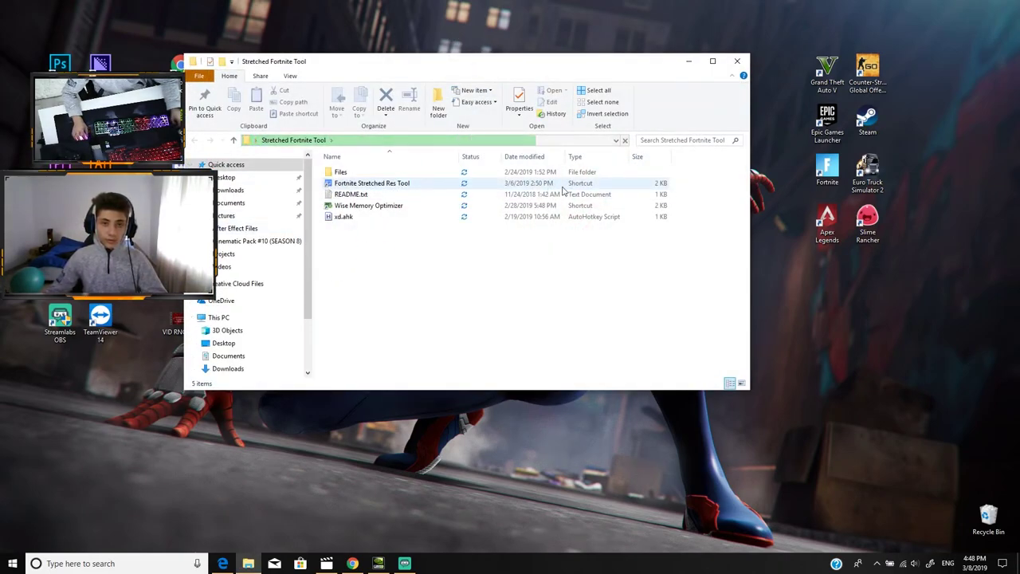
{"action": "double_click", "coordinate": [360, 184]}
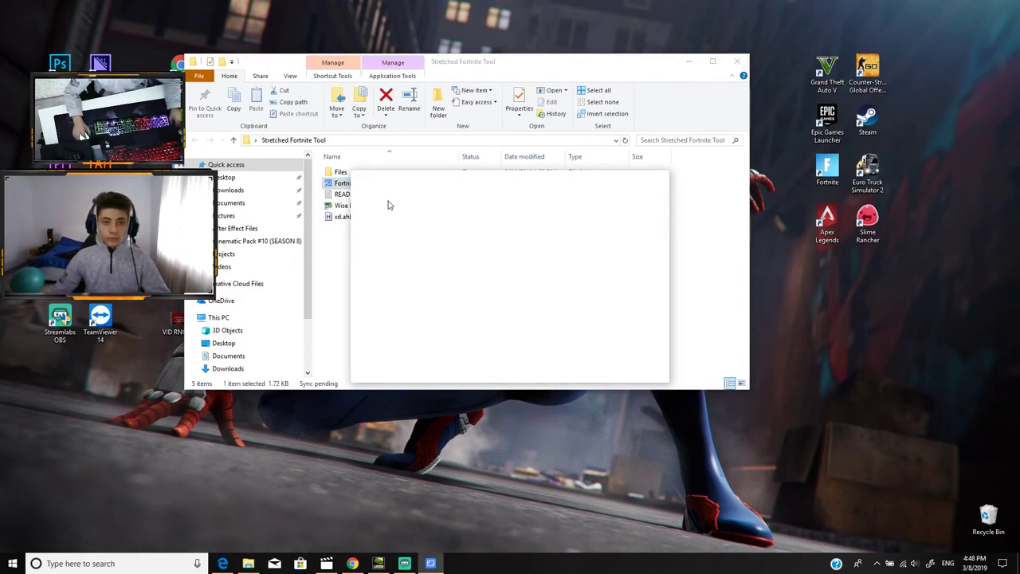
{"action": "left_click_drag", "start_coordinate": [388, 183], "coordinate": [399, 73]}
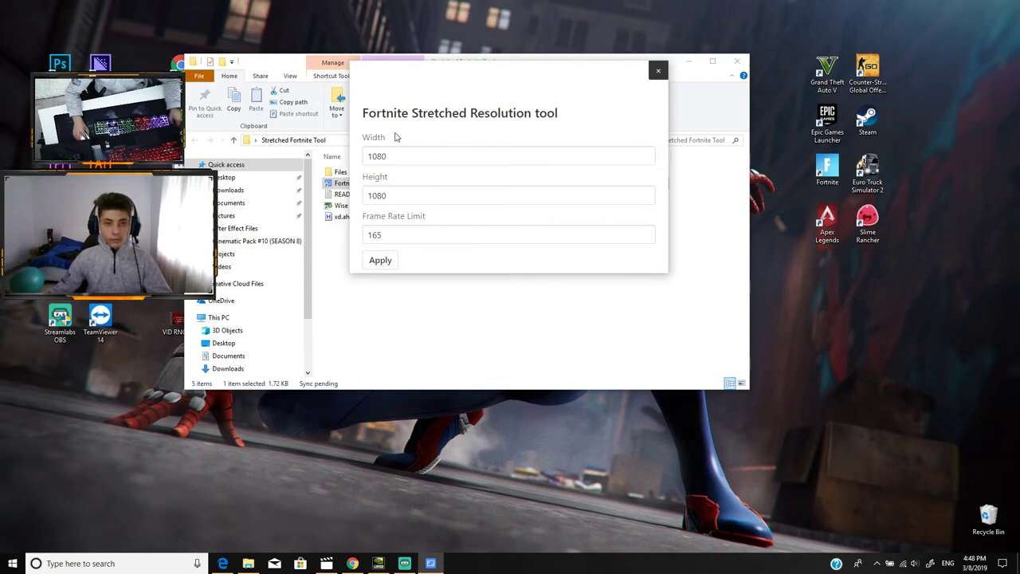
Set the stretched resolution width to 1444 and the frame rate limit to 144, and apply the settings
{"action": "left_click", "coordinate": [397, 156]}
{"action": "double_click", "coordinate": [398, 157]}
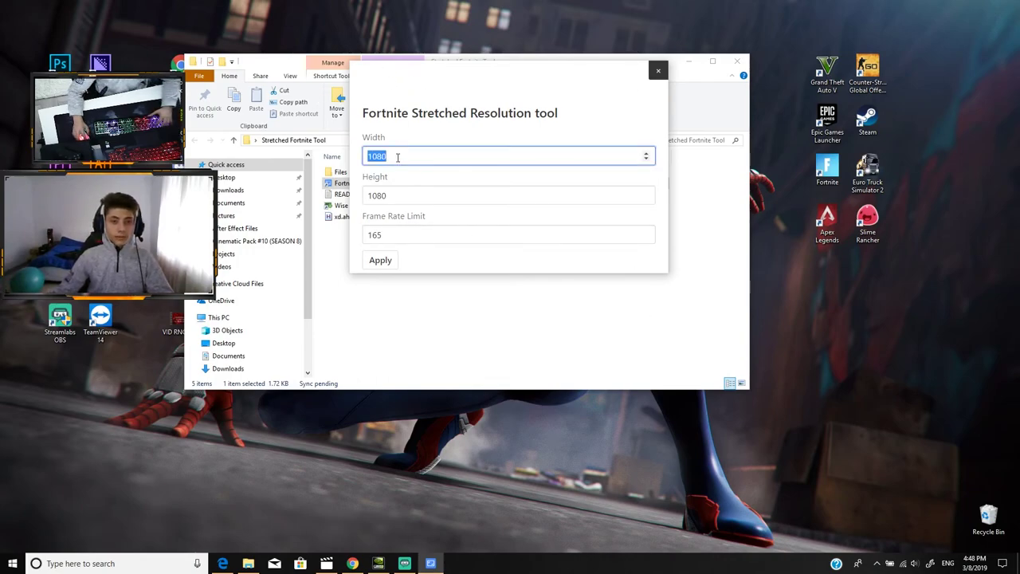
{"action": "type", "text": "1444"}
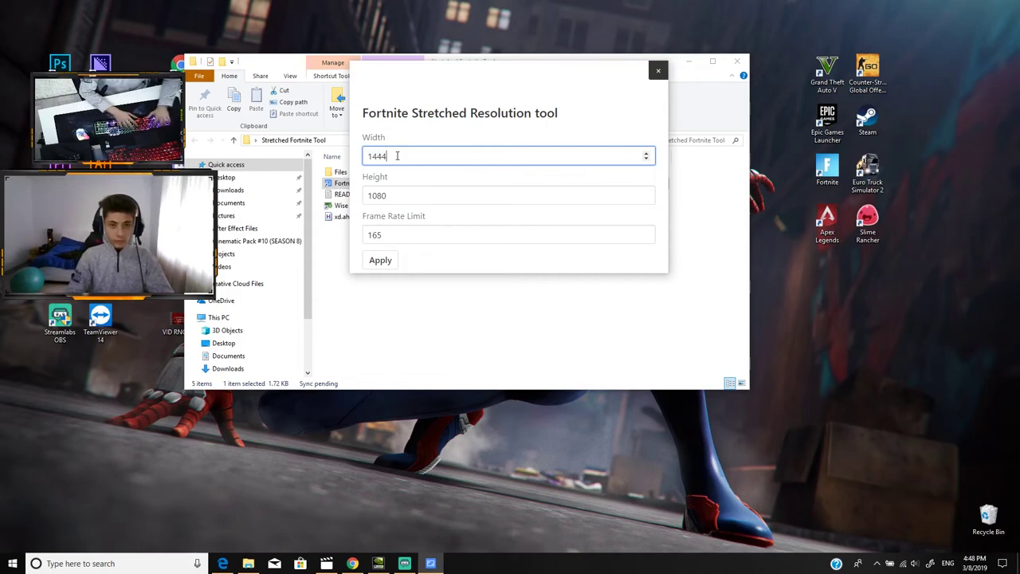
{"action": "key", "text": "Tab"}
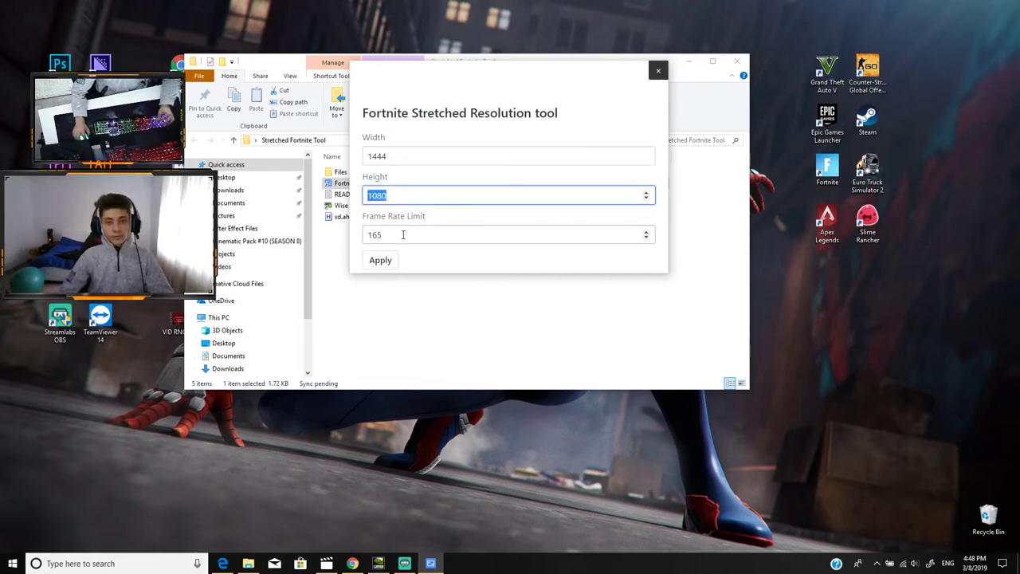
{"action": "key", "text": "Tab"}
{"action": "key", "text": "BackSpace"}
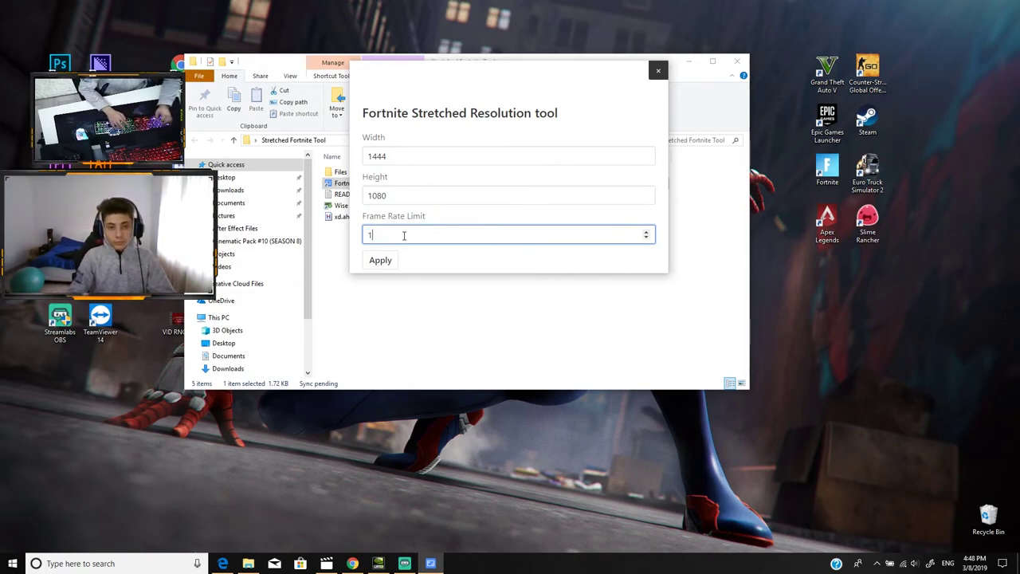
{"action": "type", "text": "0"}
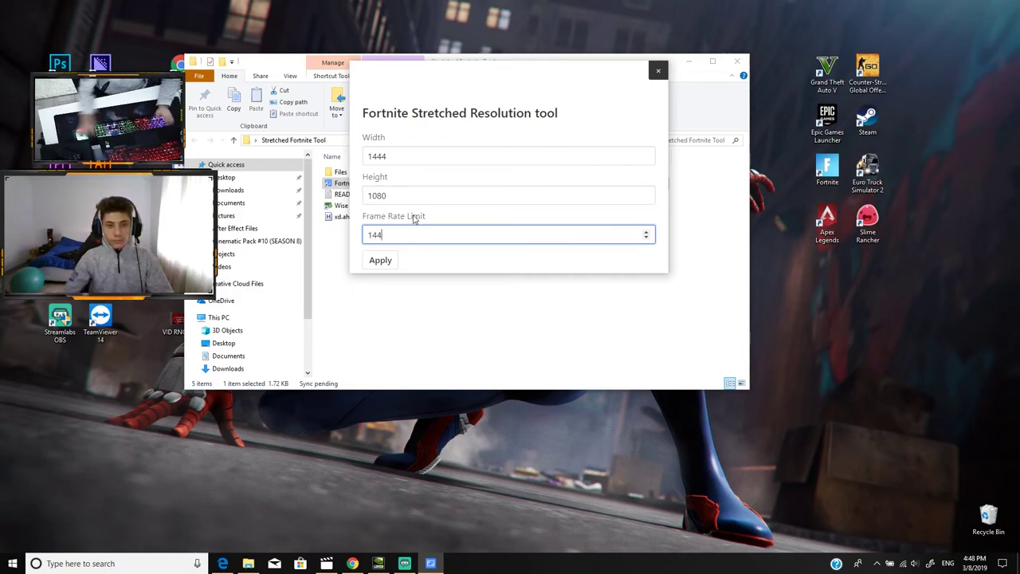
{"action": "left_click", "coordinate": [380, 263]}
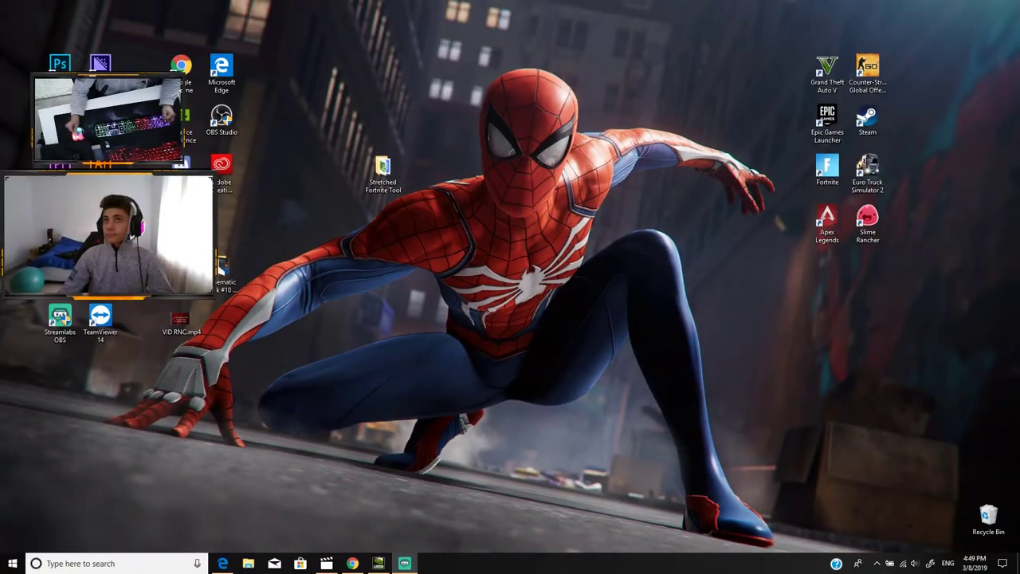
{"action": "right_click", "coordinate": [450, 218]}
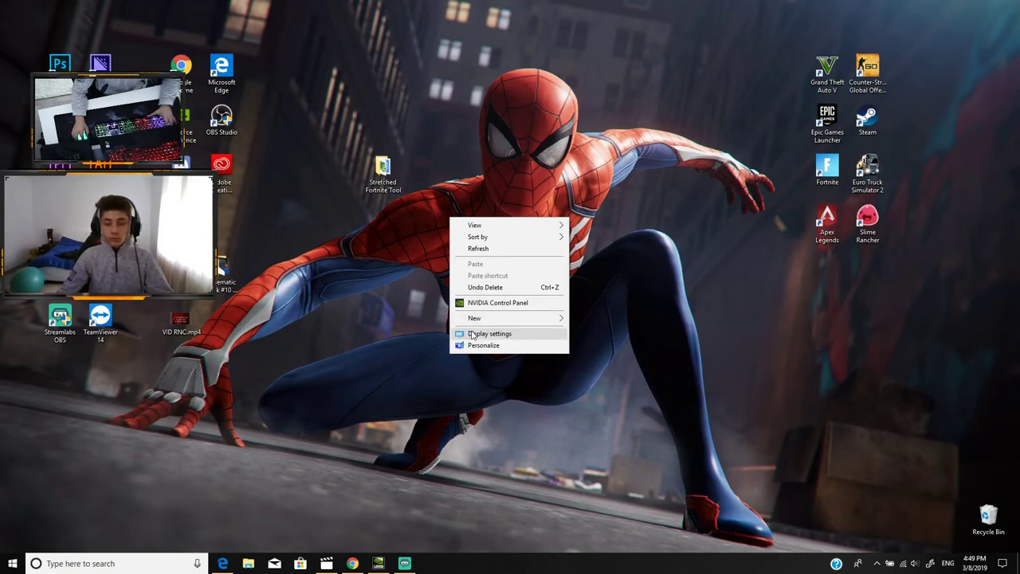
{"action": "left_click", "coordinate": [410, 304]}
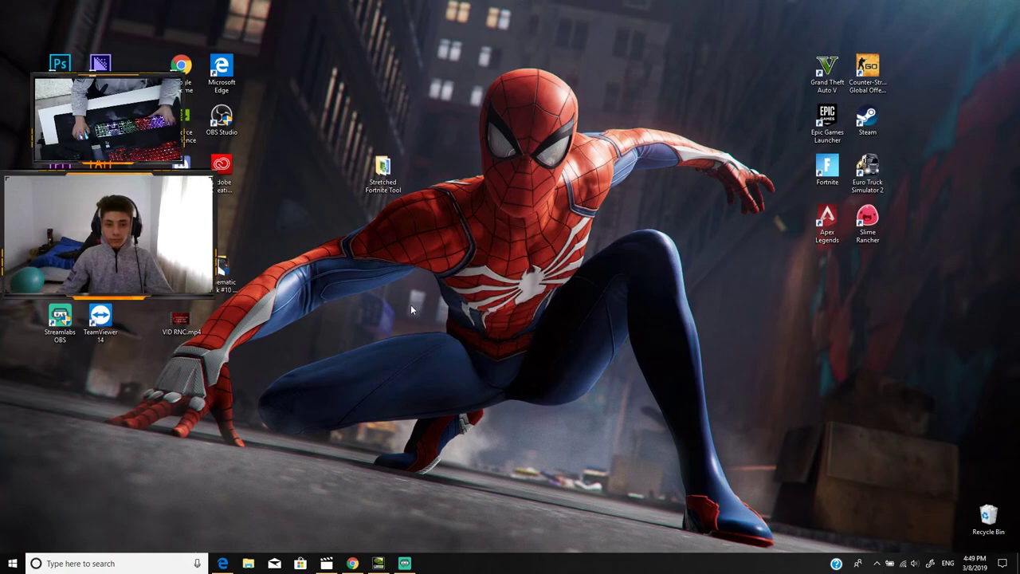
{"action": "right_click", "coordinate": [410, 305]}
{"action": "right_click", "coordinate": [483, 152]}
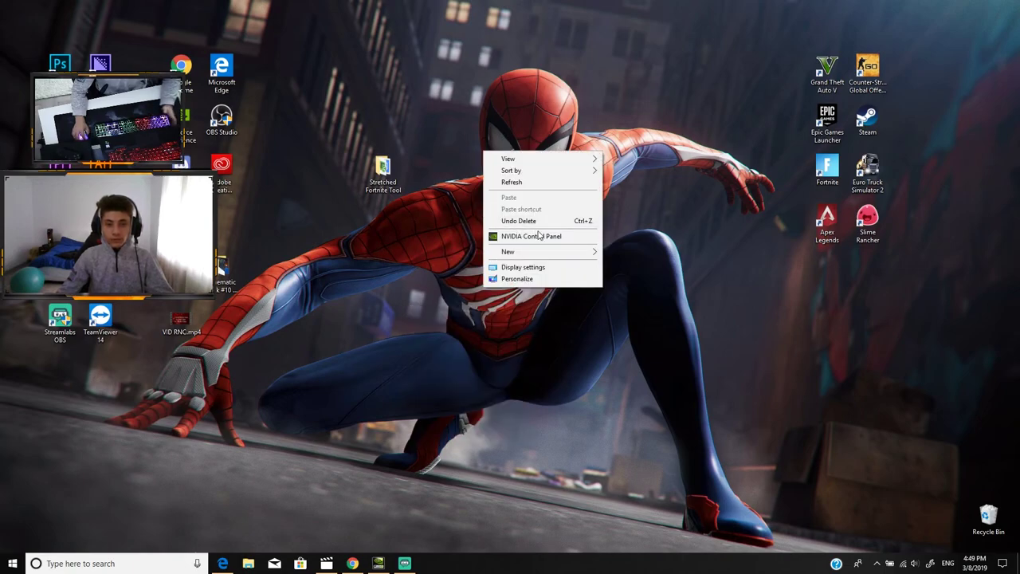
Search Windows for "intel", open the Intel Graphics Control Panel and go to its display settings
{"action": "left_click", "coordinate": [142, 560]}
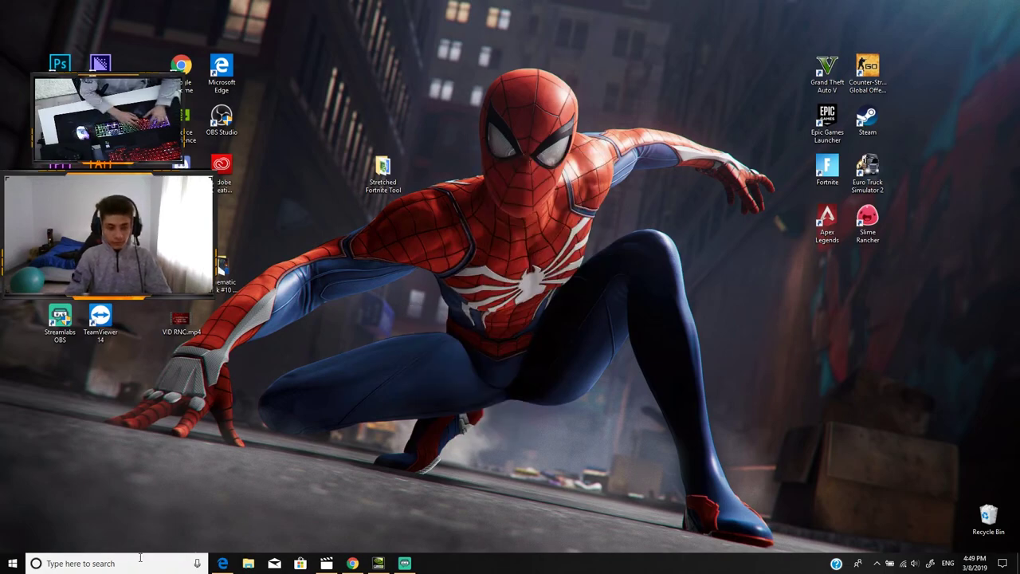
{"action": "type", "text": "invidia"}
{"action": "key", "text": "BackSpace"}
{"action": "key", "text": "BackSpace"}
{"action": "key", "text": "BackSpace"}
{"action": "key", "text": "BackSpace"}
{"action": "key", "text": "BackSpace"}
{"action": "key", "text": "BackSpace"}
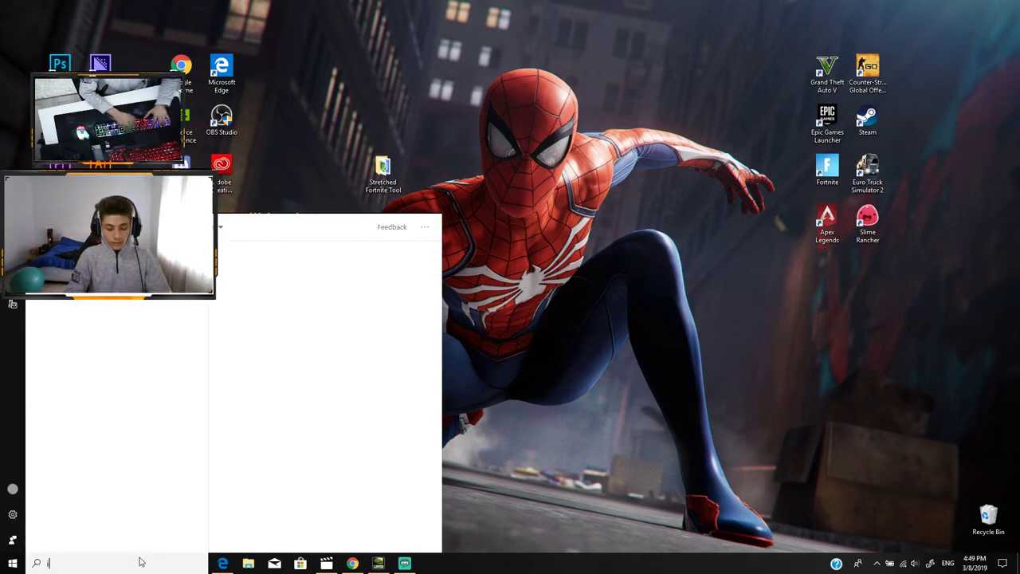
{"action": "type", "text": "ntel"}
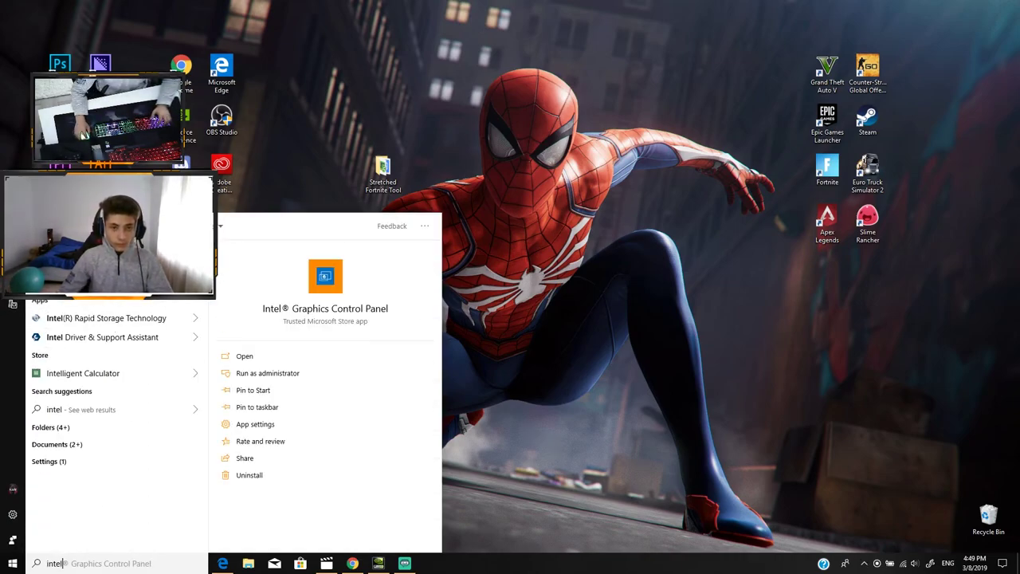
{"action": "left_click", "coordinate": [104, 273]}
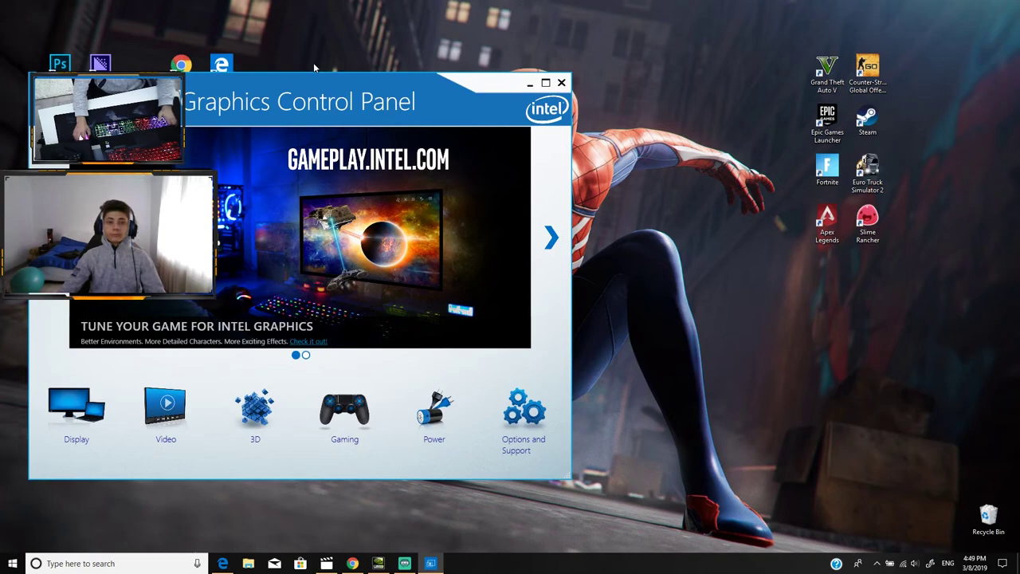
{"action": "left_click_drag", "start_coordinate": [306, 88], "coordinate": [544, 49]}
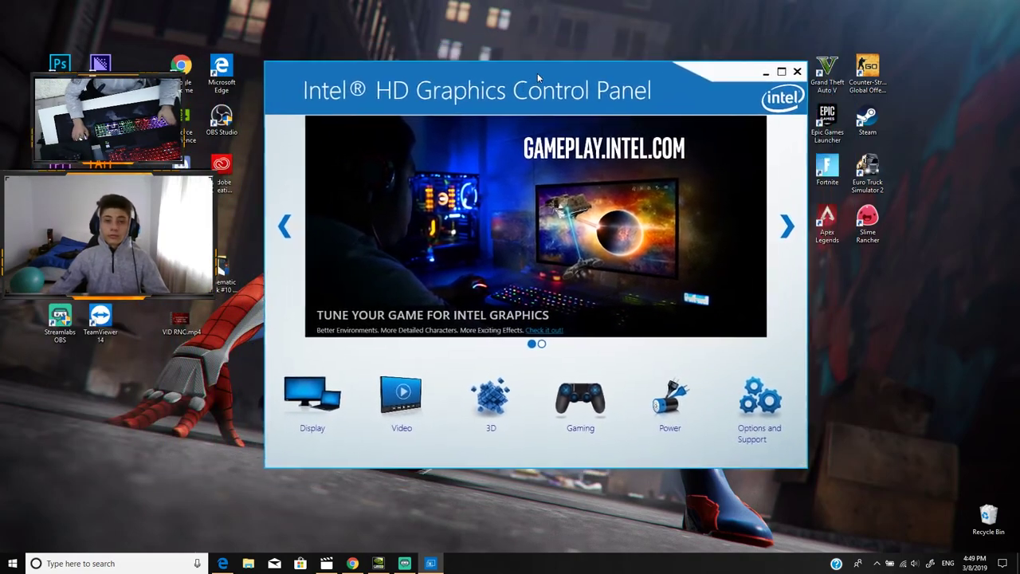
{"action": "left_click", "coordinate": [299, 373]}
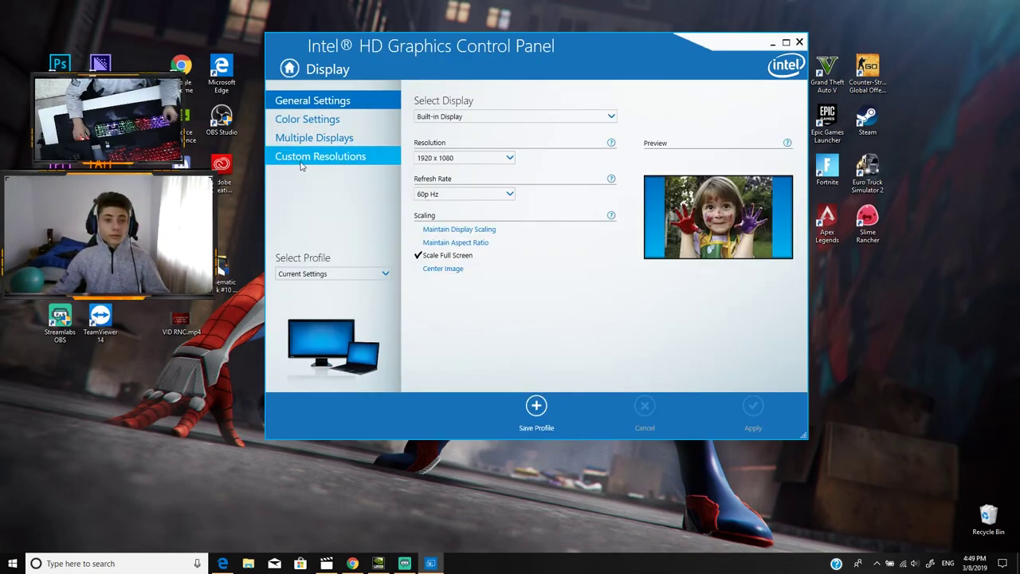
{"action": "left_click", "coordinate": [345, 168]}
{"action": "left_click", "coordinate": [494, 266]}
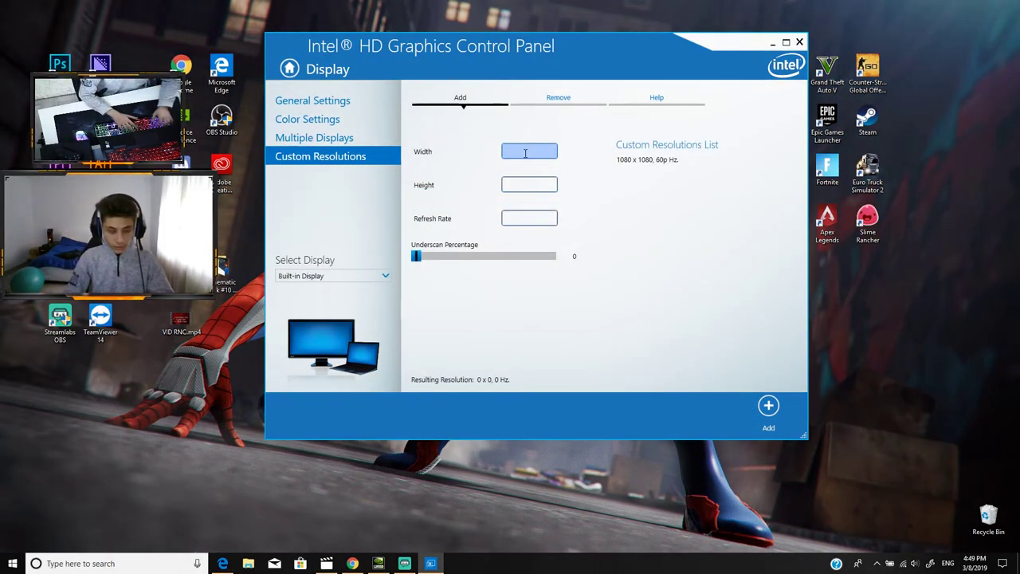
{"action": "type", "text": "1444"}
{"action": "left_click", "coordinate": [552, 188]}
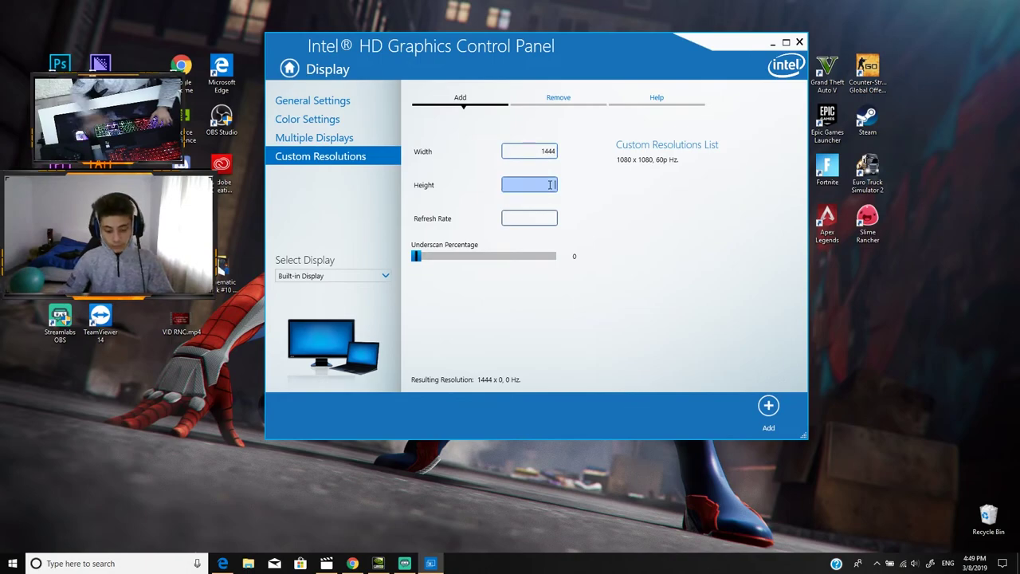
{"action": "type", "text": "1080"}
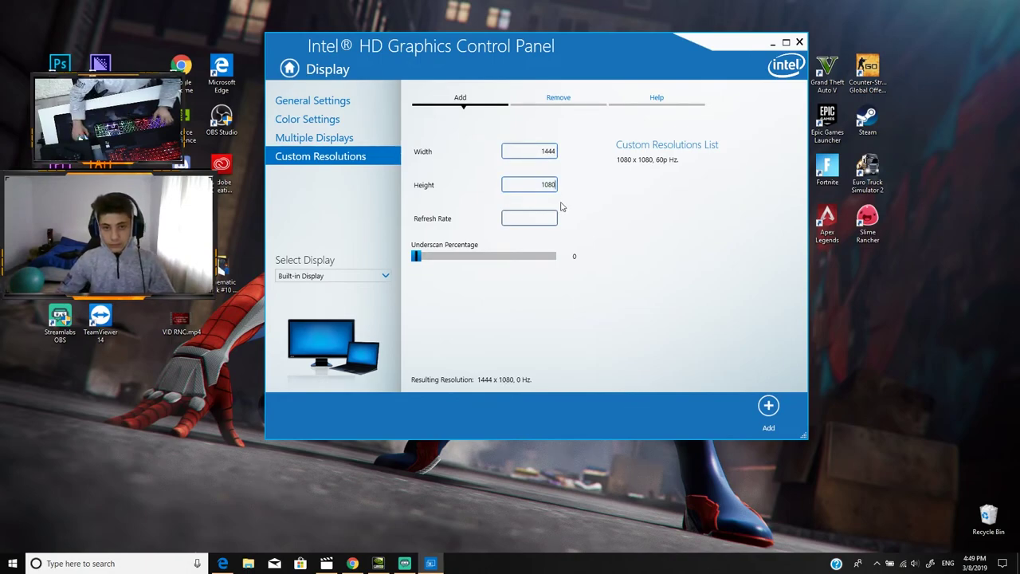
{"action": "left_click", "coordinate": [533, 217]}
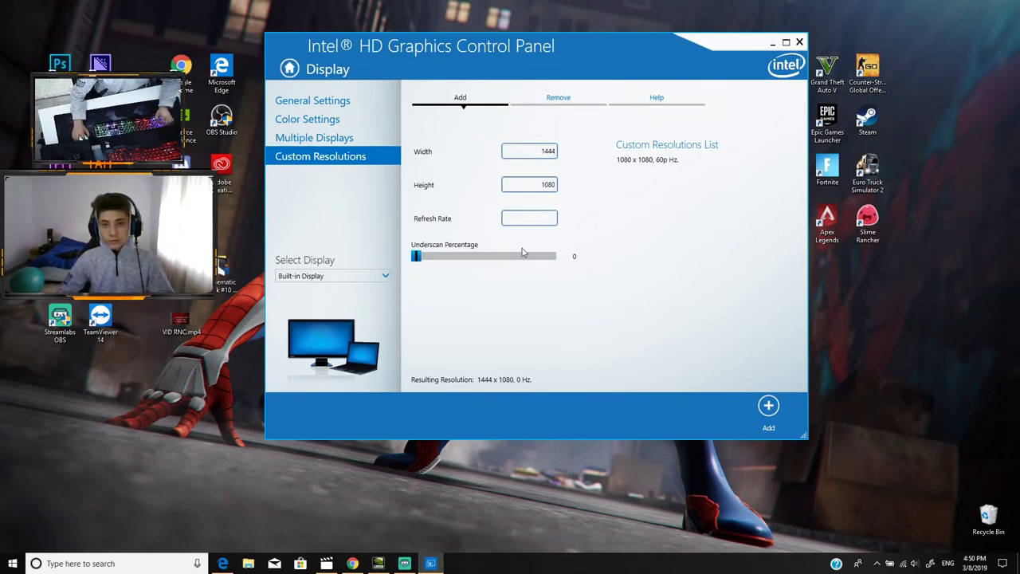
Check the built-in display's available refresh rates and add a custom resolution of 1444 x 1080 at 60 Hz, accepting the warning
{"action": "left_click", "coordinate": [333, 100]}
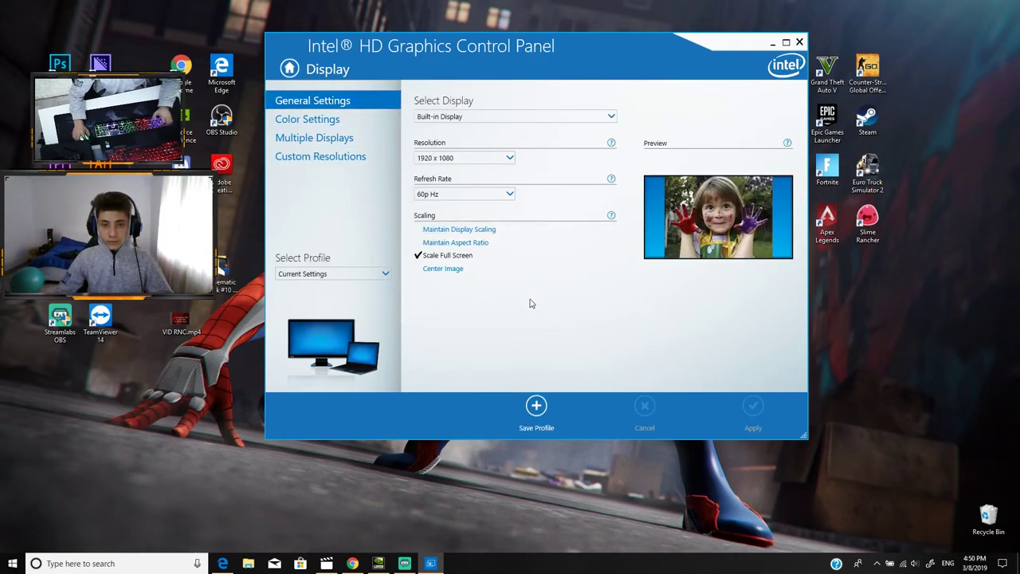
{"action": "left_click", "coordinate": [425, 194]}
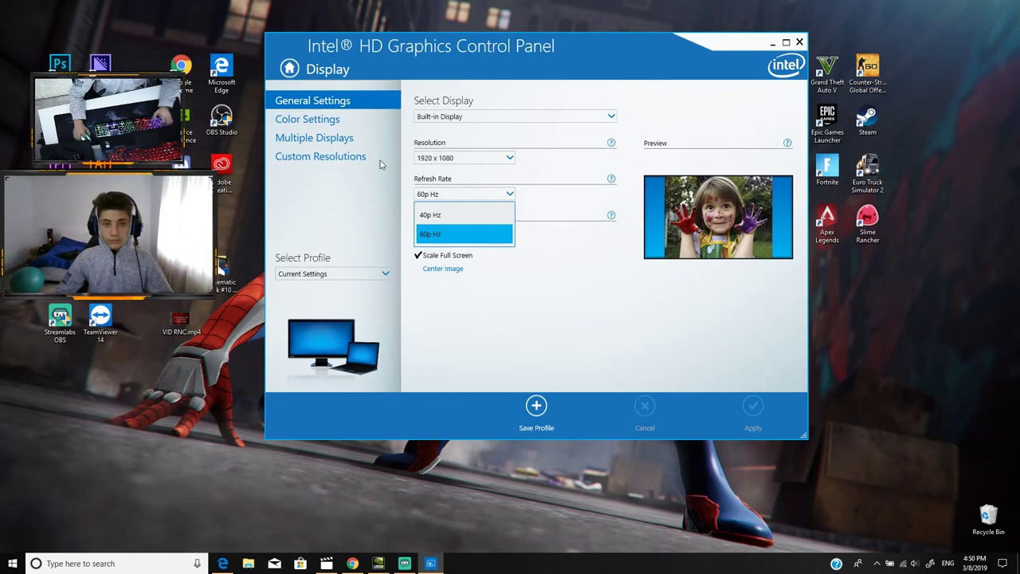
{"action": "left_click", "coordinate": [335, 154]}
{"action": "left_click", "coordinate": [350, 156]}
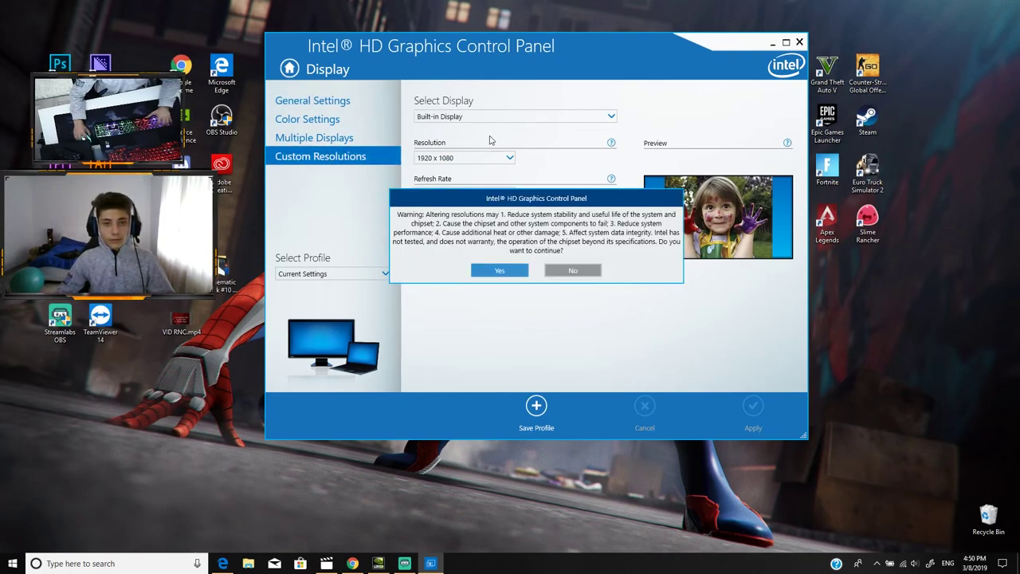
{"action": "left_click", "coordinate": [497, 267]}
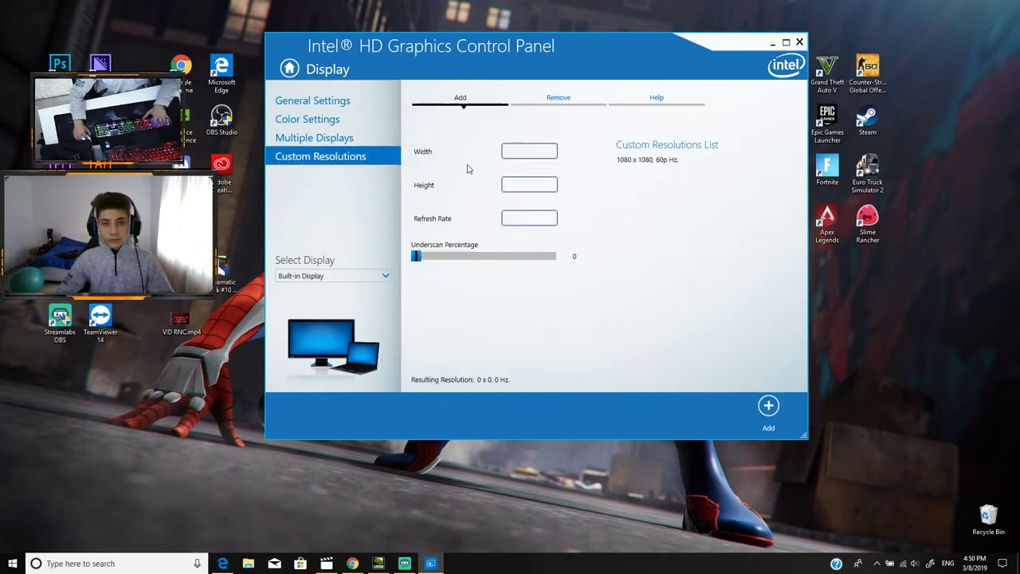
{"action": "type", "text": "1444"}
{"action": "key", "text": "Tab"}
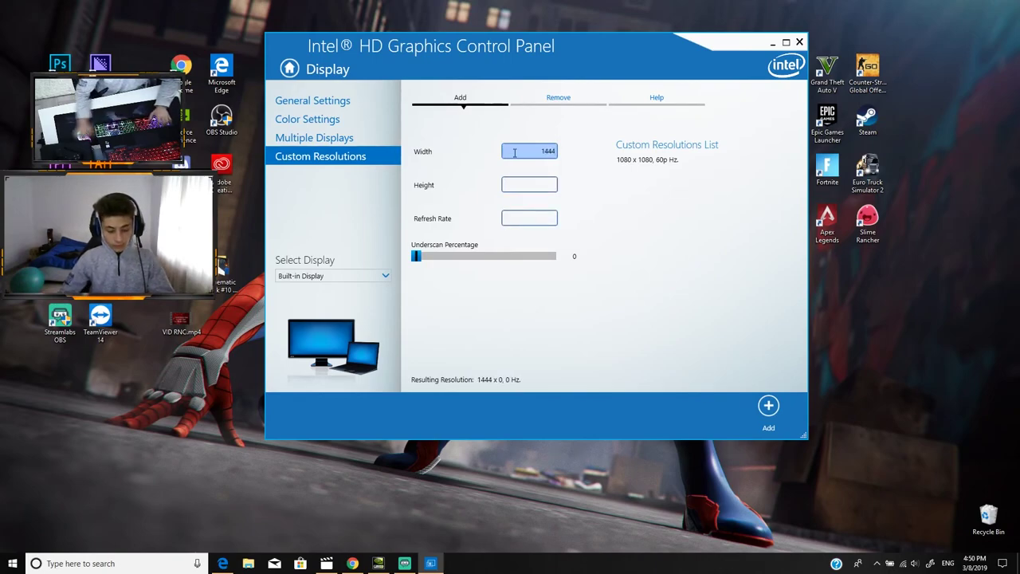
{"action": "type", "text": "60"}
{"action": "left_click", "coordinate": [530, 184]}
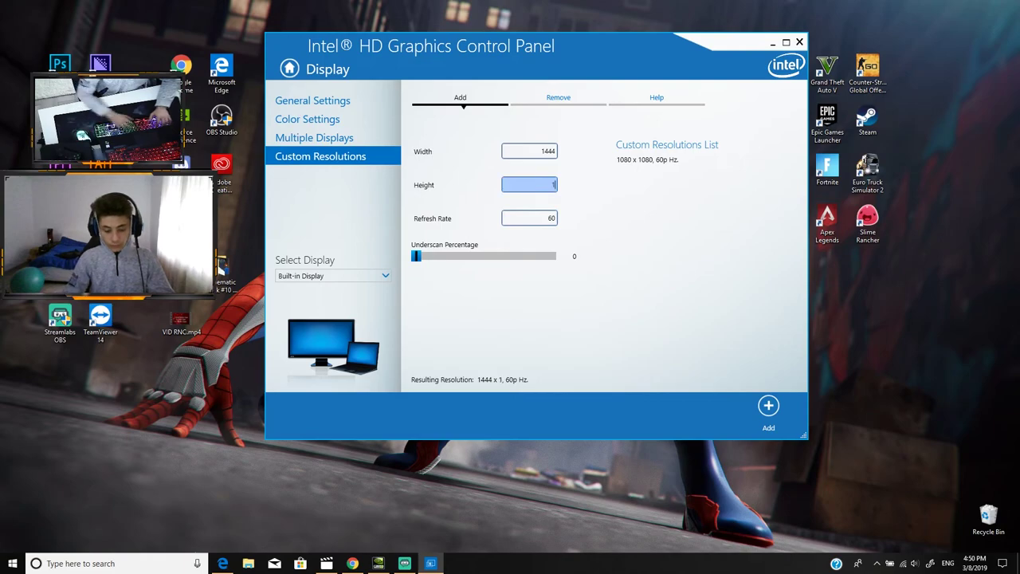
{"action": "type", "text": "1080"}
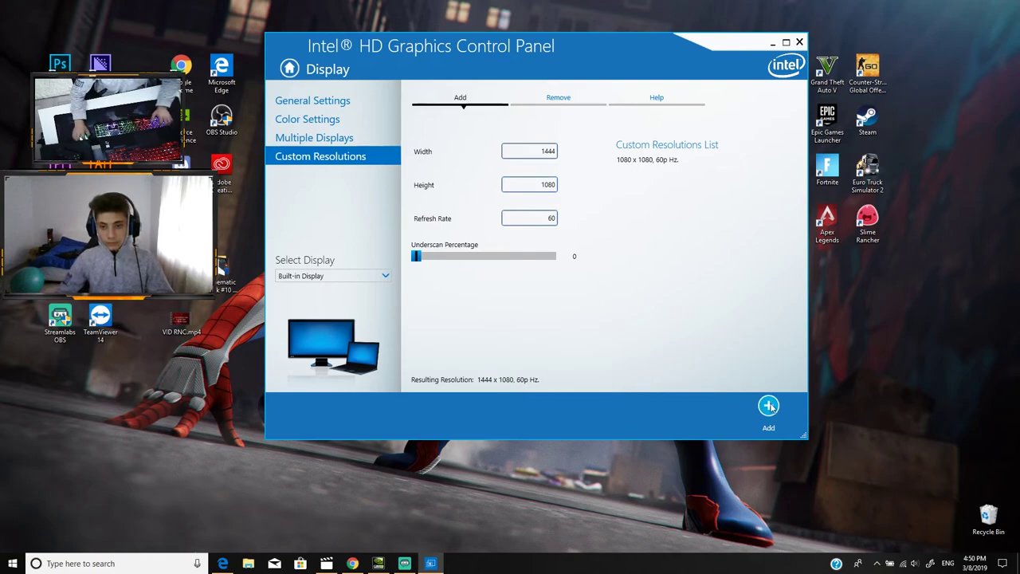
{"action": "left_click", "coordinate": [768, 406]}
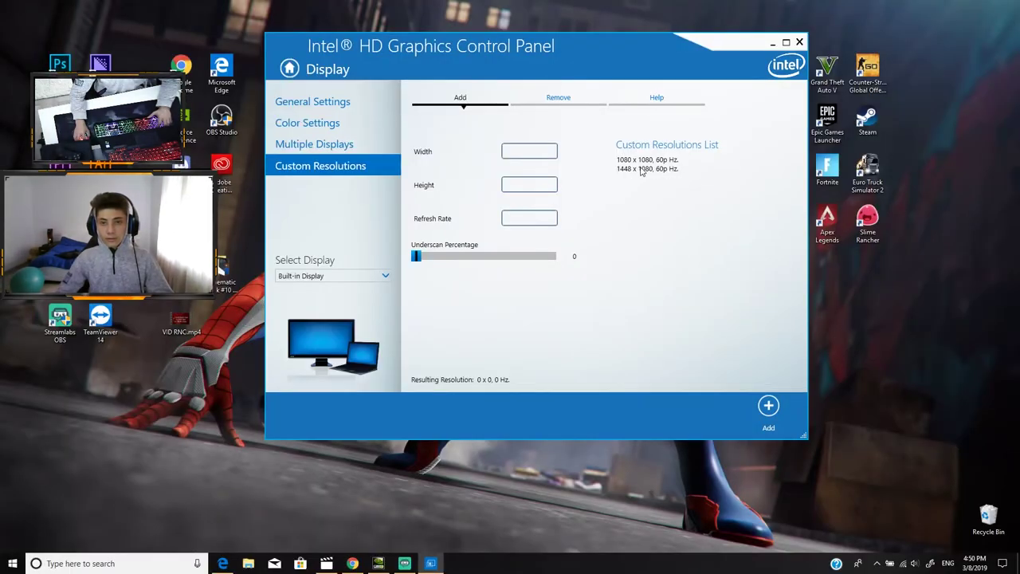
Set the built-in display's resolution to 1448 x 1080 in the general settings and apply it
{"action": "left_click", "coordinate": [306, 102]}
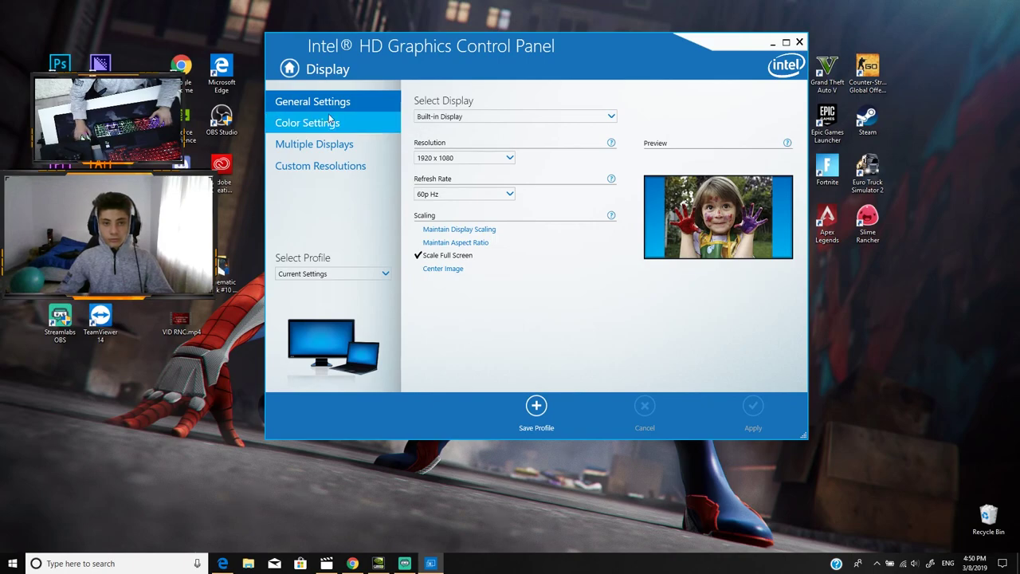
{"action": "left_click", "coordinate": [446, 158]}
{"action": "scroll", "coordinate": [459, 263], "scroll_direction": "up", "scroll_amount": 2}
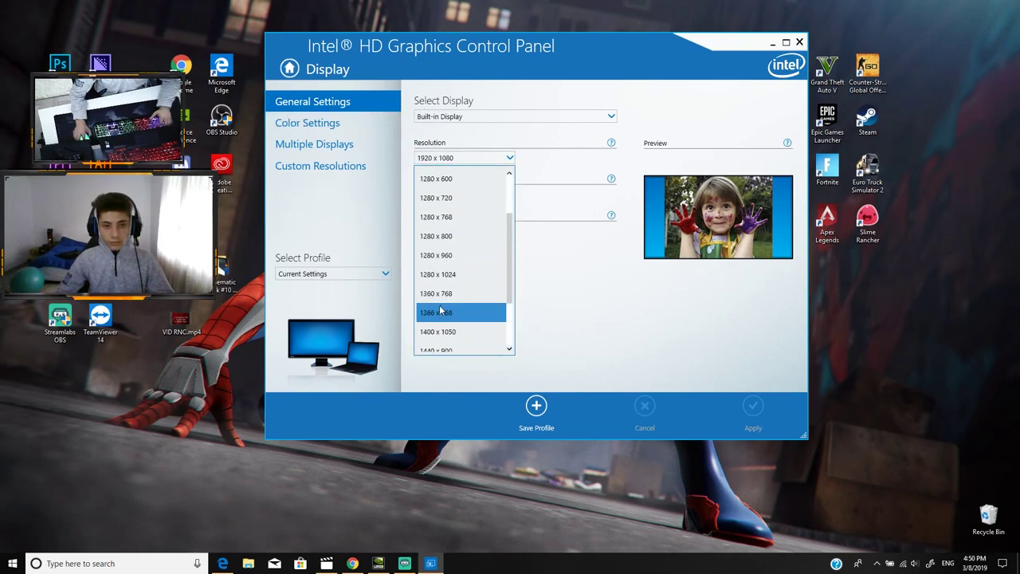
{"action": "scroll", "coordinate": [468, 326], "scroll_direction": "down", "scroll_amount": 3}
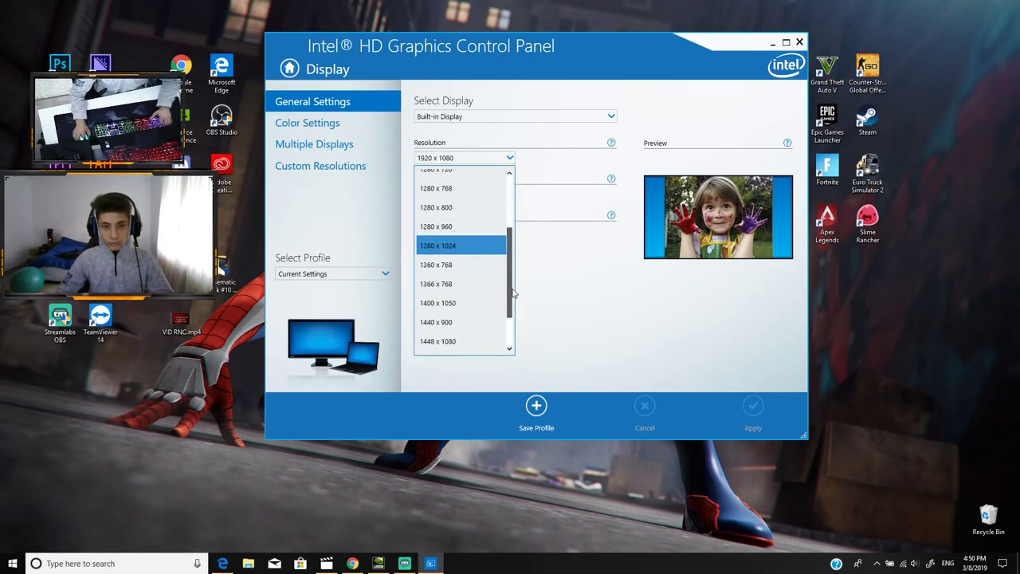
{"action": "left_click", "coordinate": [440, 310]}
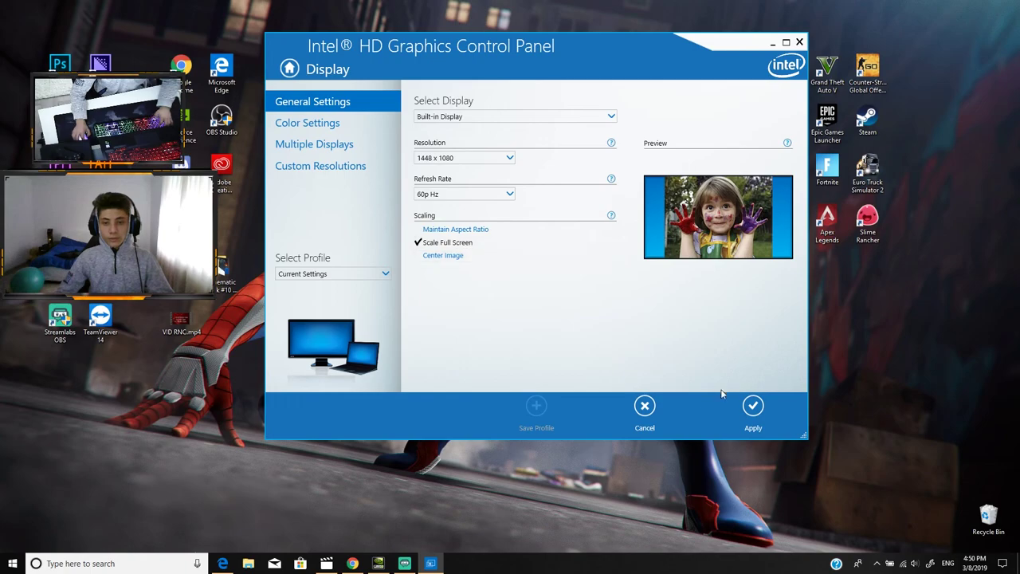
{"action": "left_click", "coordinate": [753, 407]}
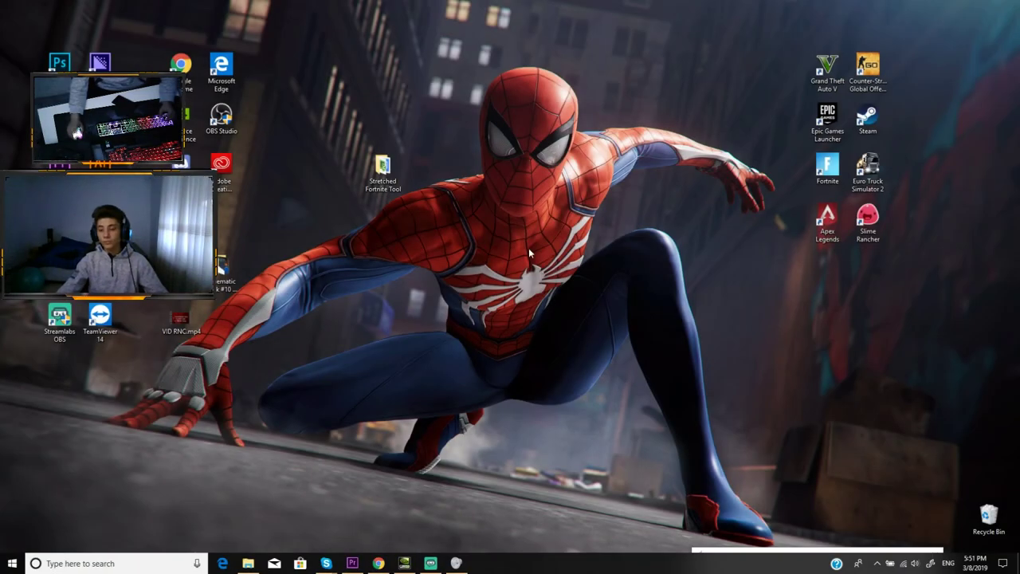
Open the NVIDIA Control Panel from the desktop and go to its display resolution settings
{"action": "right_click", "coordinate": [528, 247]}
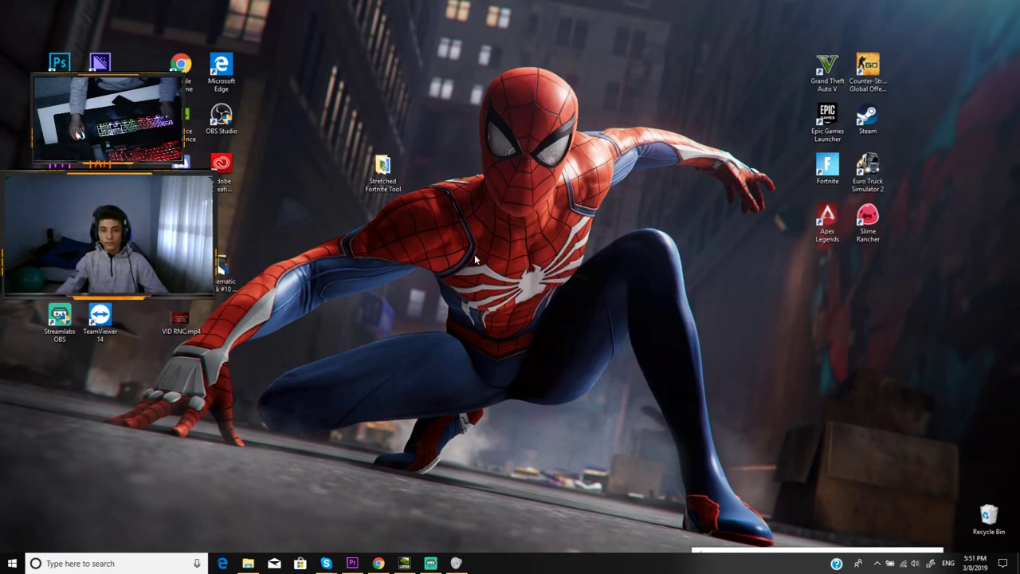
{"action": "left_click", "coordinate": [561, 335]}
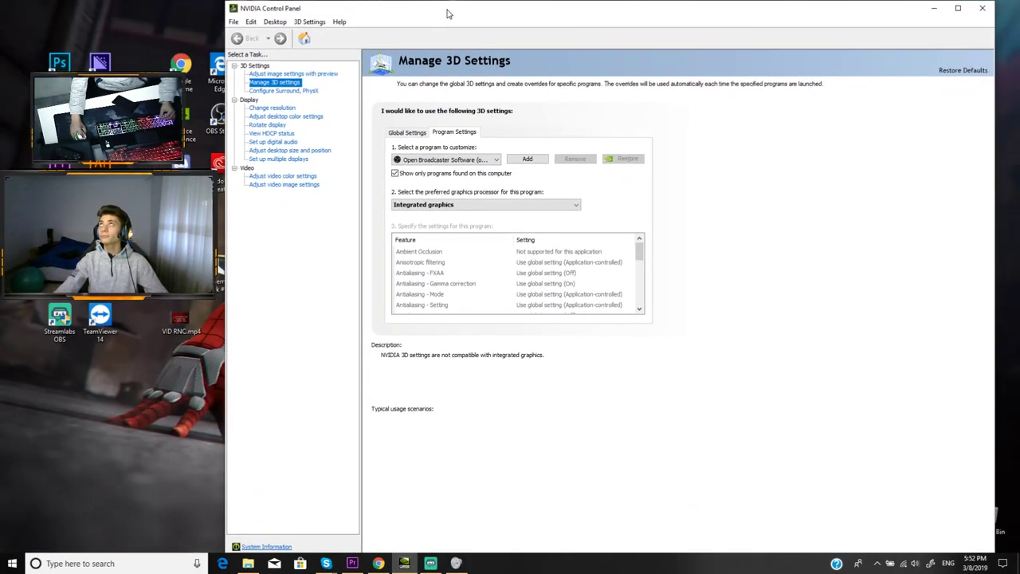
{"action": "left_click_drag", "start_coordinate": [478, 11], "coordinate": [475, 12]}
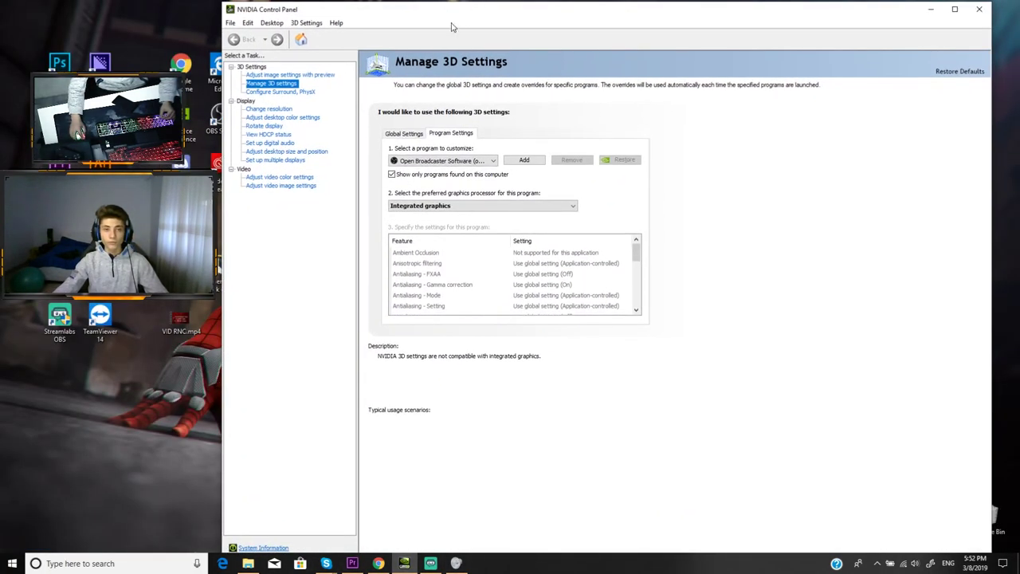
{"action": "left_click", "coordinate": [279, 109]}
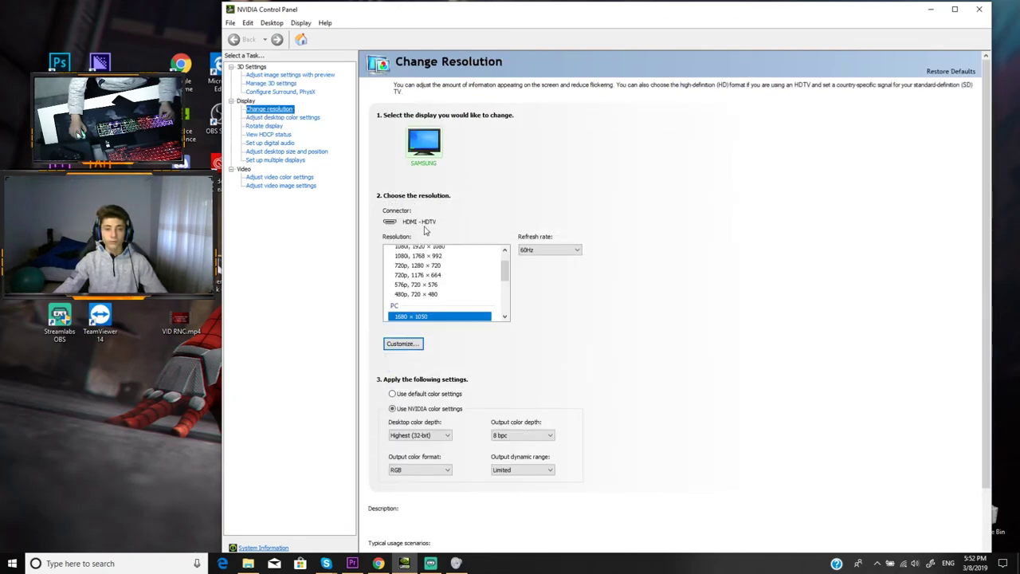
Start a custom resolution for the Samsung display with 1444 horizontal pixels and 1080 vertical lines
{"action": "left_click", "coordinate": [416, 342]}
{"action": "left_click", "coordinate": [526, 391]}
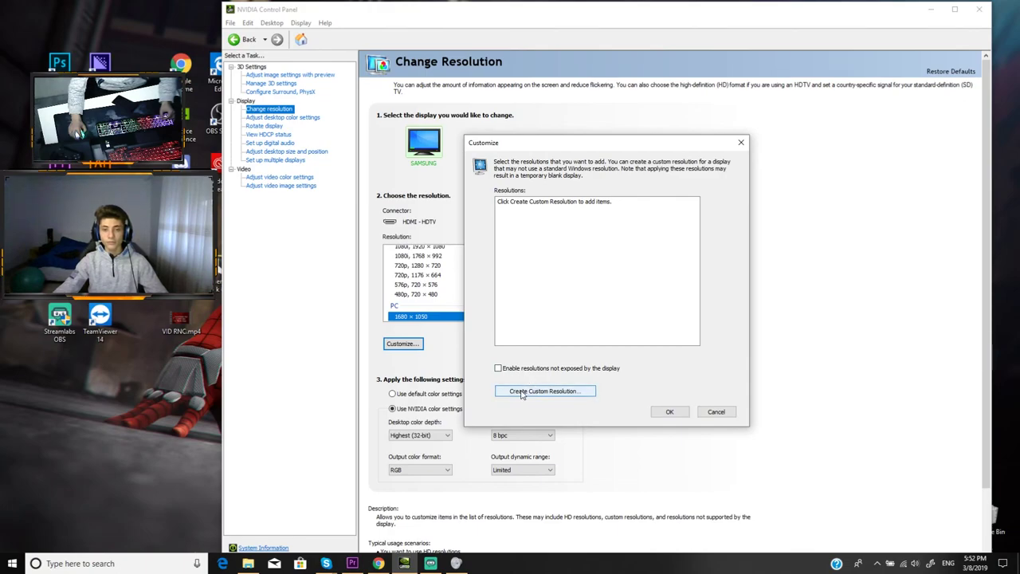
{"action": "double_click", "coordinate": [566, 204]}
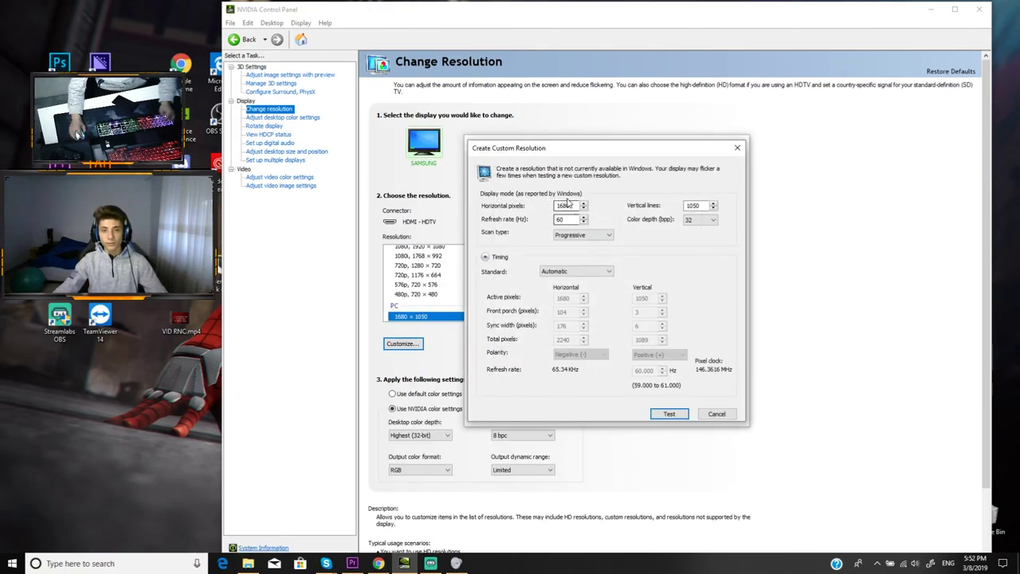
{"action": "type", "text": "1444"}
{"action": "left_click_drag", "start_coordinate": [702, 206], "coordinate": [694, 206]}
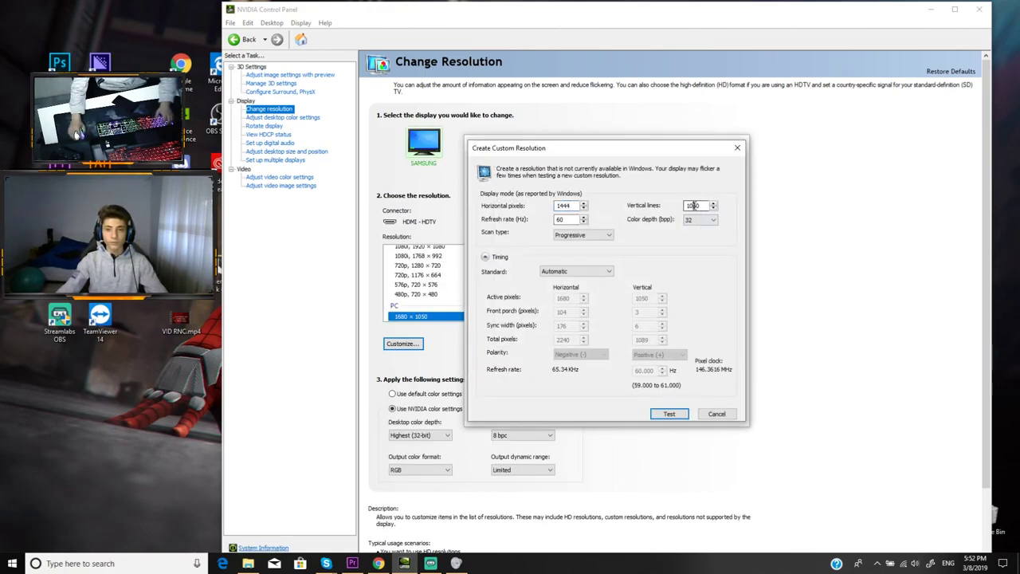
{"action": "type", "text": "1080"}
{"action": "key", "text": "BackSpace"}
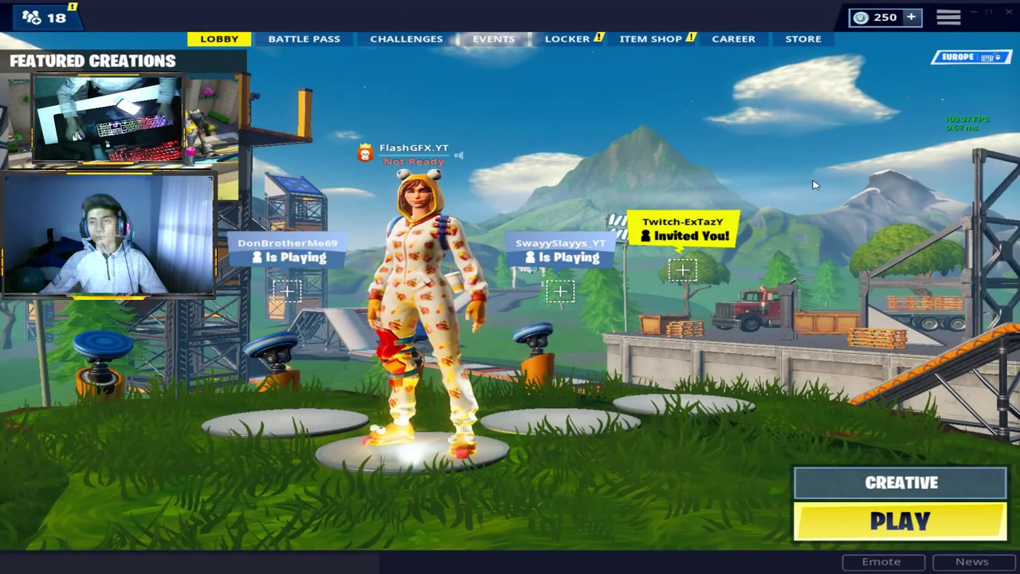
Switch to Fortnite, open the game settings, and launch a new server in Creative mode
{"action": "left_click", "coordinate": [949, 17]}
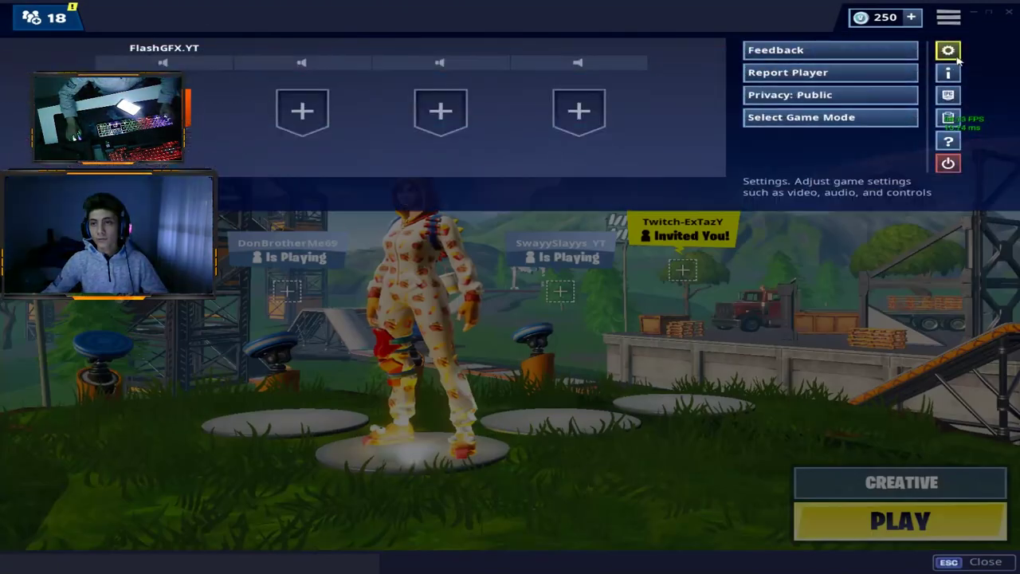
{"action": "left_click", "coordinate": [949, 48]}
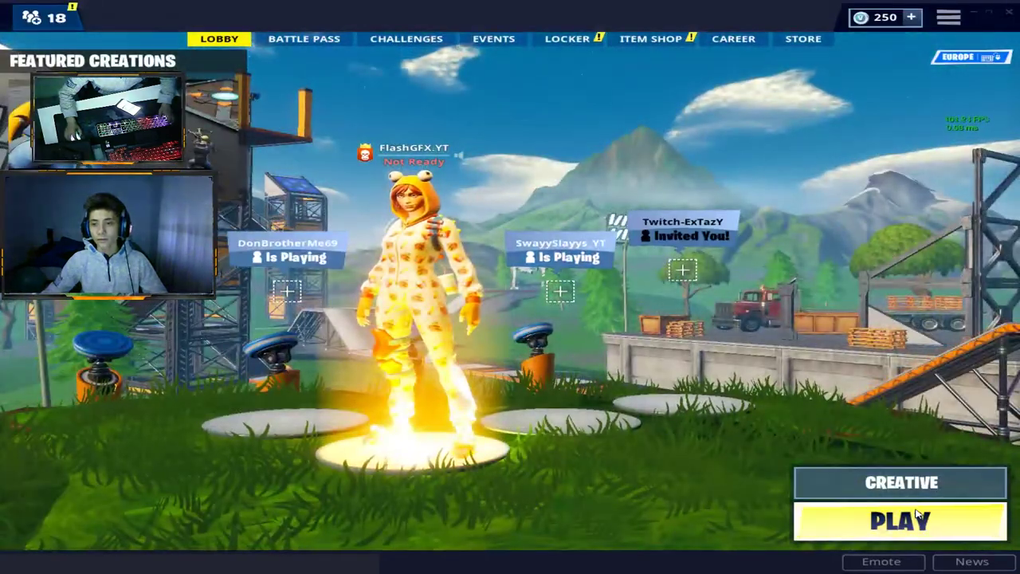
{"action": "left_click", "coordinate": [884, 518]}
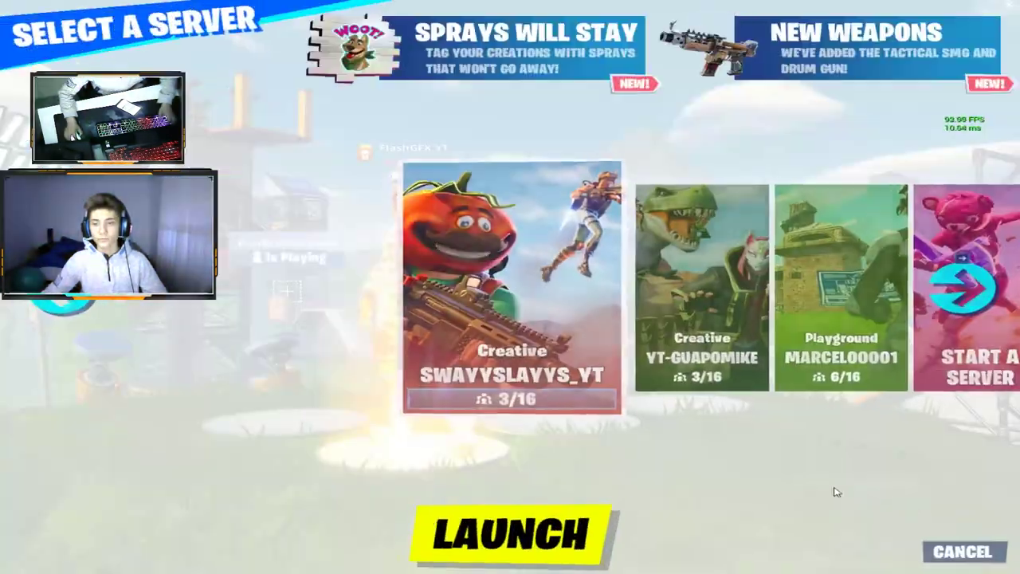
{"action": "left_click", "coordinate": [971, 331]}
{"action": "left_click", "coordinate": [514, 534]}
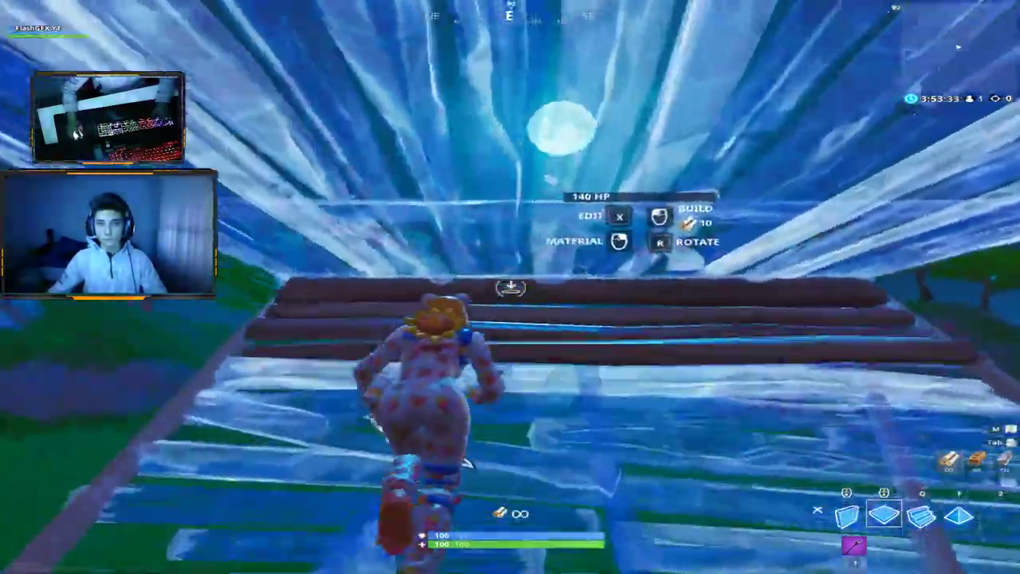
Build upward with wooden ramps, floors and walls on the Creative island to try out the stretched resolution
{"action": "key", "text": "q"}
{"action": "left_click", "coordinate": [510, 287]}
{"action": "left_click", "coordinate": [510, 287]}
{"action": "key", "text": "q"}
{"action": "left_click", "coordinate": [510, 287]}
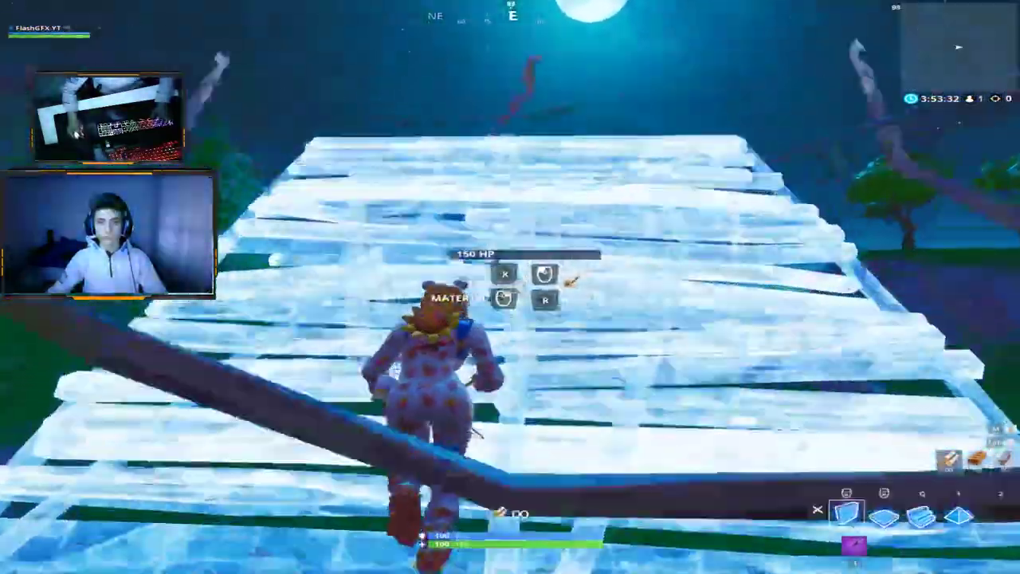
{"action": "left_click", "coordinate": [510, 287]}
{"action": "left_click", "coordinate": [510, 287]}
{"action": "key", "text": "q"}
{"action": "left_click", "coordinate": [510, 287]}
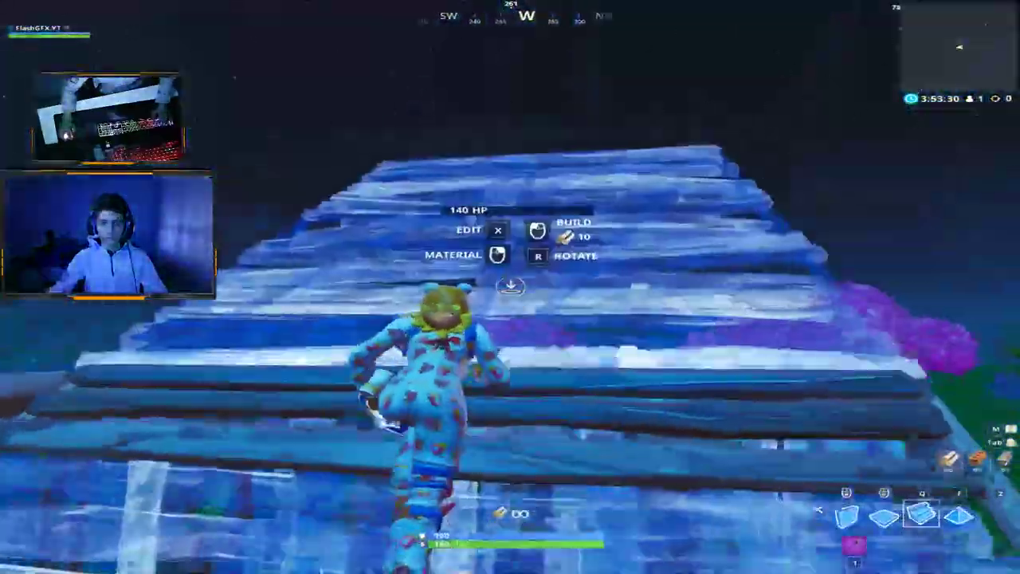
{"action": "left_click", "coordinate": [510, 287]}
{"action": "key", "text": "q"}
{"action": "left_click", "coordinate": [510, 287]}
{"action": "left_click", "coordinate": [510, 287]}
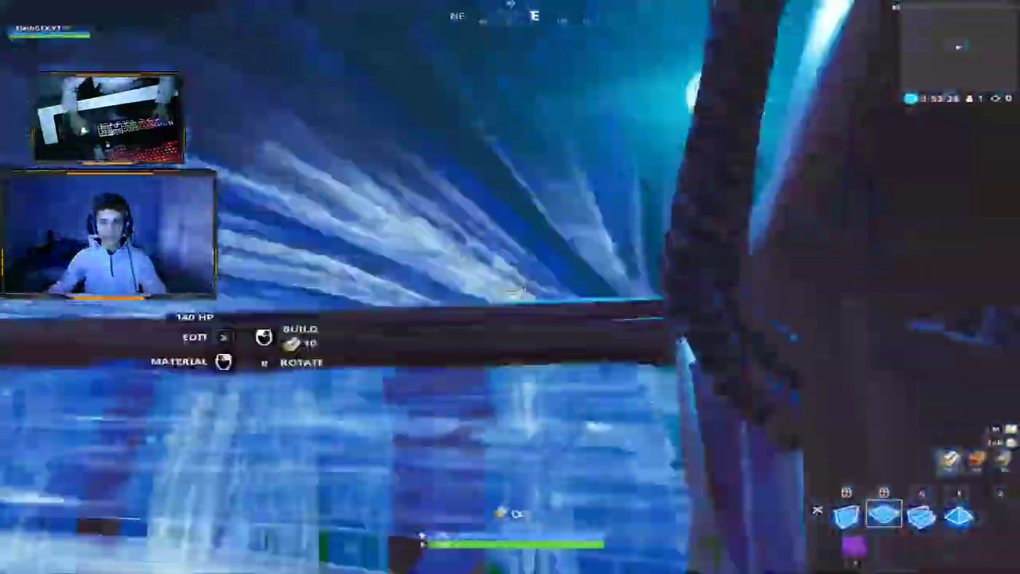
{"action": "key", "text": "q"}
{"action": "left_click", "coordinate": [510, 287]}
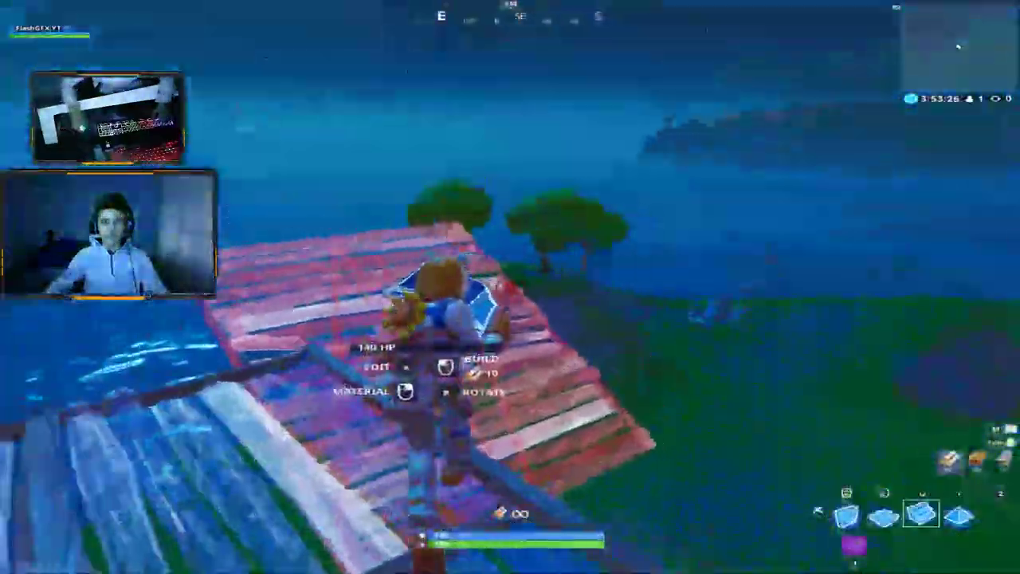
{"action": "left_click", "coordinate": [510, 287]}
{"action": "key", "text": "1"}
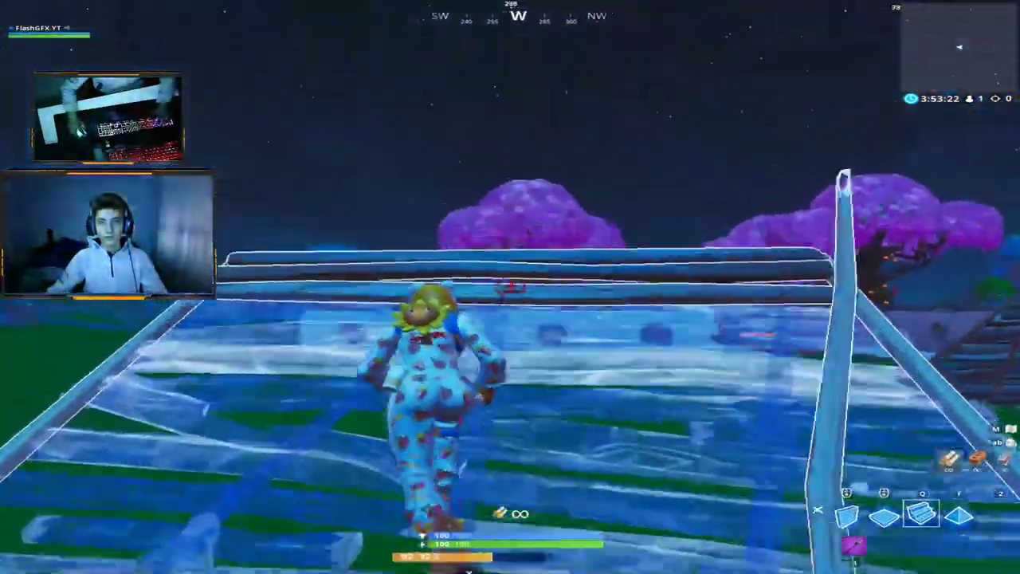
{"action": "left_click", "coordinate": [510, 287]}
{"action": "left_click", "coordinate": [510, 287]}
{"action": "key", "text": "q"}
{"action": "left_click", "coordinate": [510, 287]}
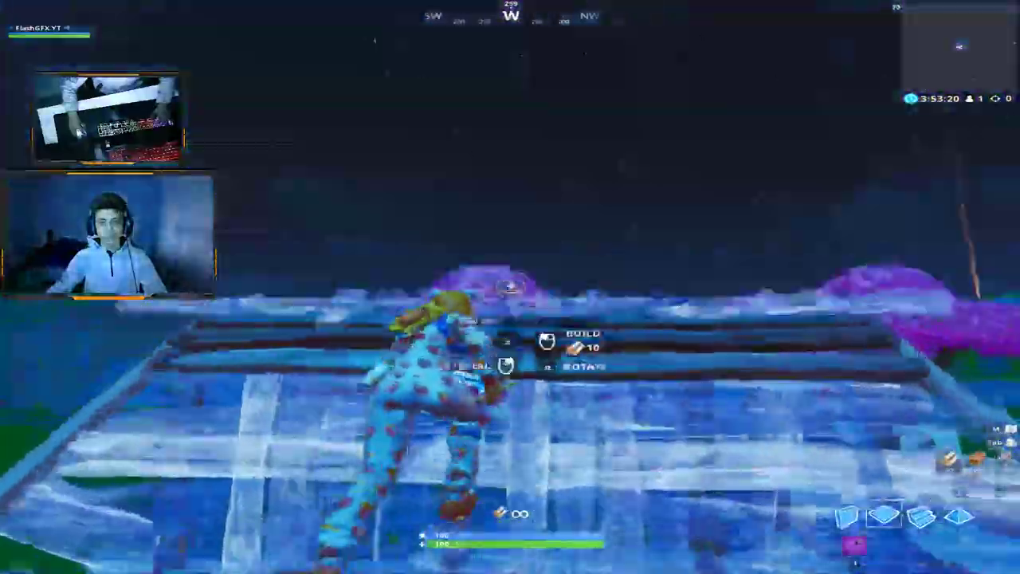
{"action": "key", "text": "q"}
{"action": "left_click", "coordinate": [510, 287]}
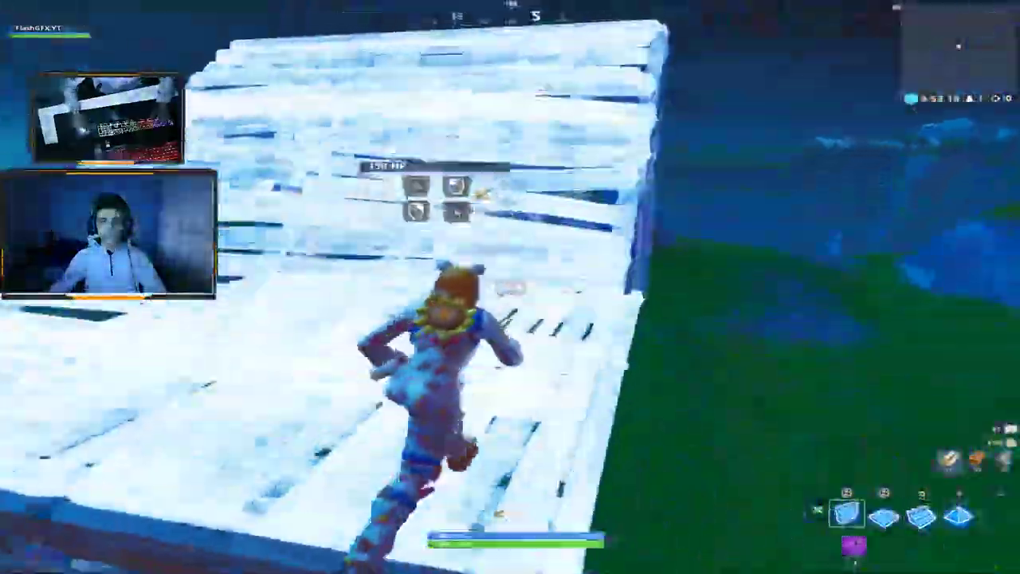
{"action": "left_click", "coordinate": [510, 287]}
{"action": "left_click", "coordinate": [510, 287]}
{"action": "key", "text": "q"}
{"action": "left_click", "coordinate": [510, 287]}
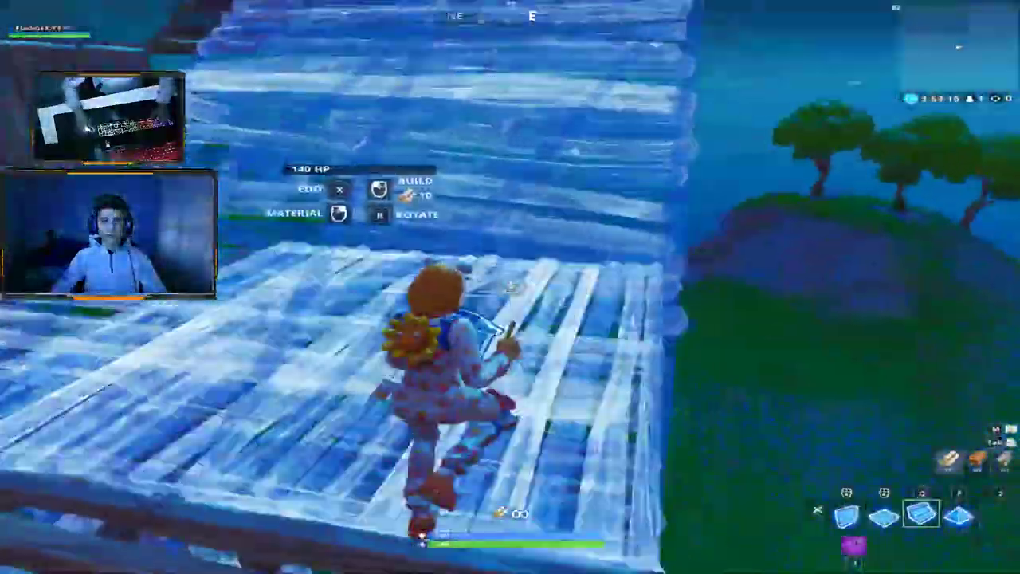
{"action": "left_click", "coordinate": [510, 287]}
{"action": "left_click", "coordinate": [511, 287]}
{"action": "left_click", "coordinate": [511, 287]}
{"action": "key", "text": "q"}
{"action": "left_click", "coordinate": [510, 287]}
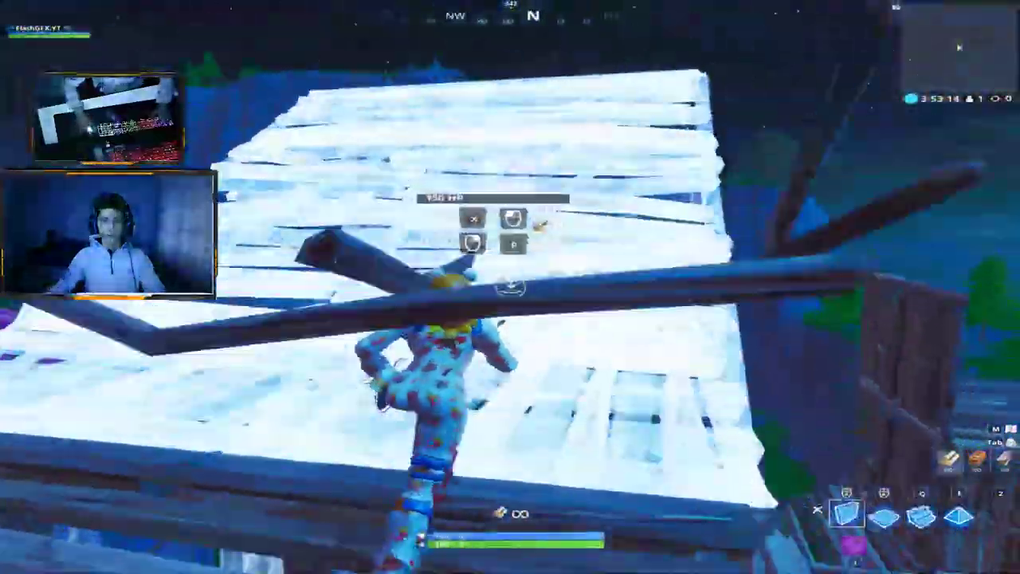
{"action": "left_click", "coordinate": [510, 287]}
{"action": "key", "text": "q"}
{"action": "left_click", "coordinate": [510, 287]}
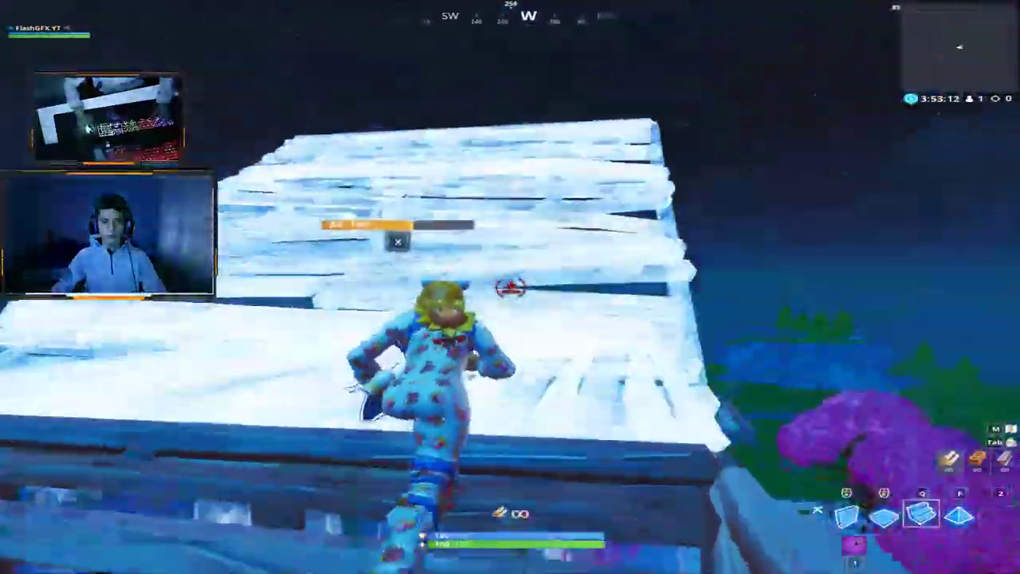
{"action": "key", "text": "q"}
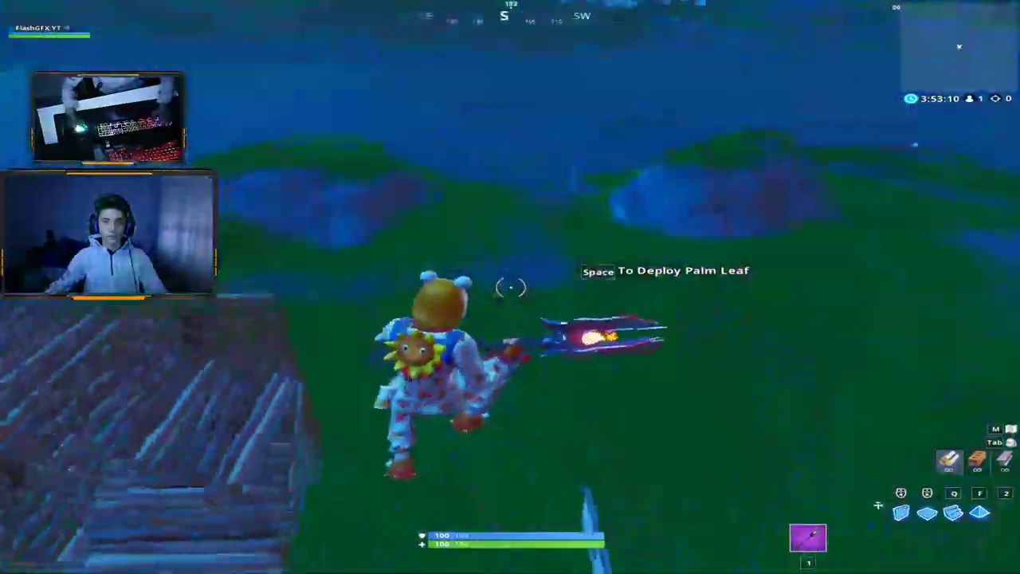
{"action": "key", "text": "q"}
{"action": "left_click", "coordinate": [510, 287]}
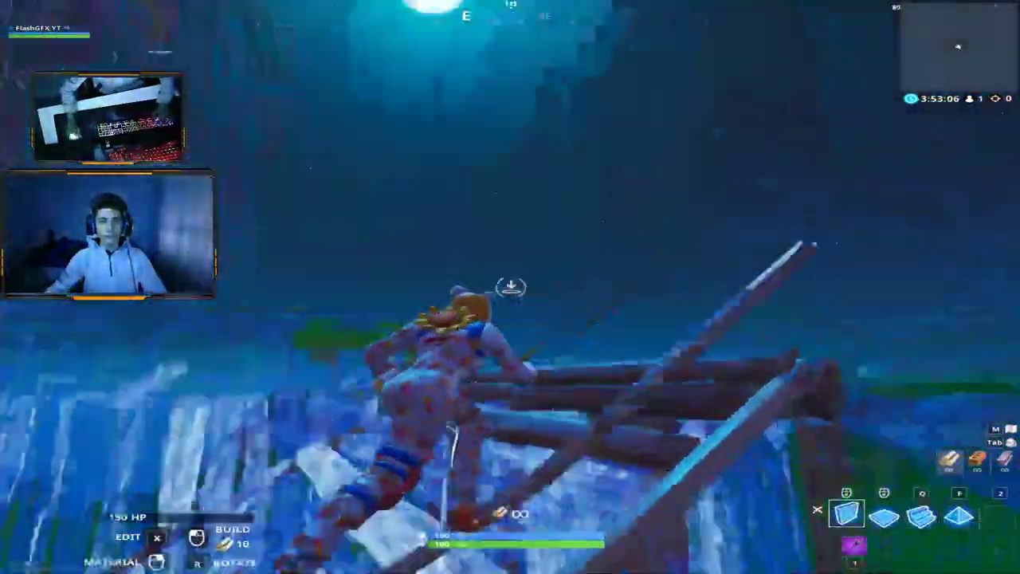
{"action": "left_click", "coordinate": [510, 287]}
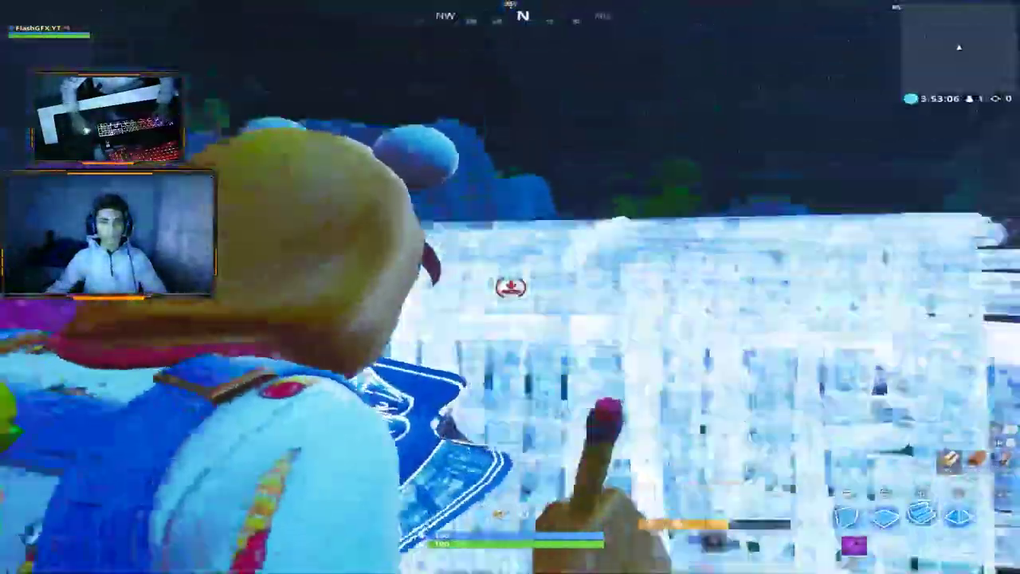
{"action": "left_click", "coordinate": [510, 287]}
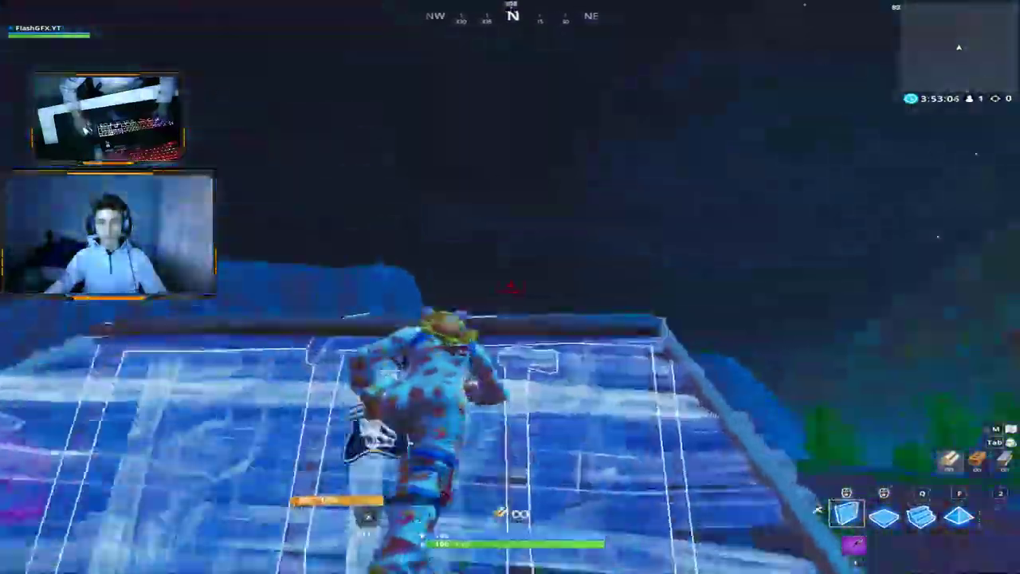
{"action": "left_click", "coordinate": [510, 287]}
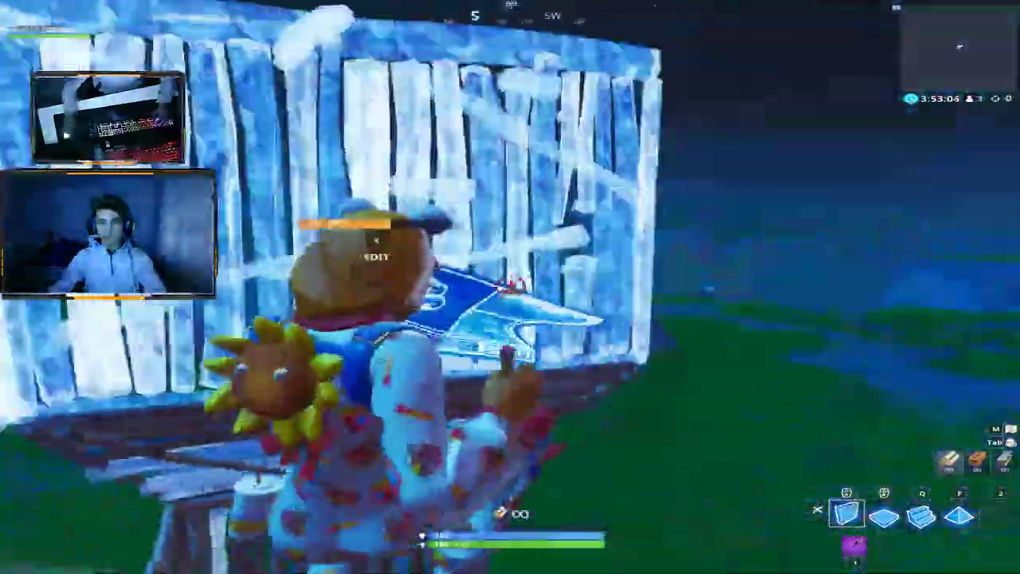
{"action": "key", "text": "q"}
{"action": "left_click", "coordinate": [510, 287]}
{"action": "key", "text": "q"}
{"action": "left_click", "coordinate": [510, 287]}
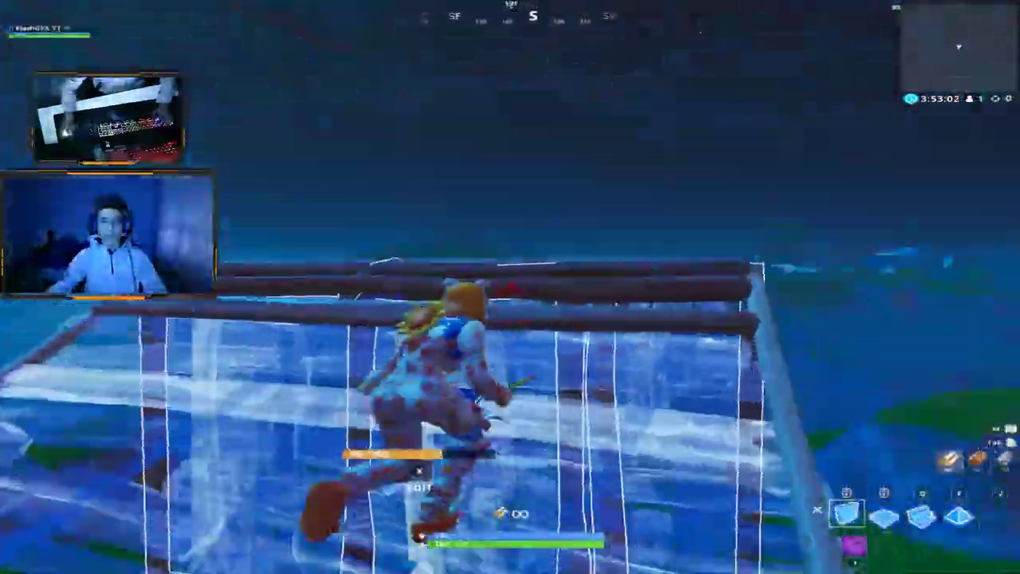
{"action": "left_click", "coordinate": [510, 287]}
{"action": "key", "text": "q"}
{"action": "left_click", "coordinate": [510, 287]}
{"action": "left_click", "coordinate": [510, 287]}
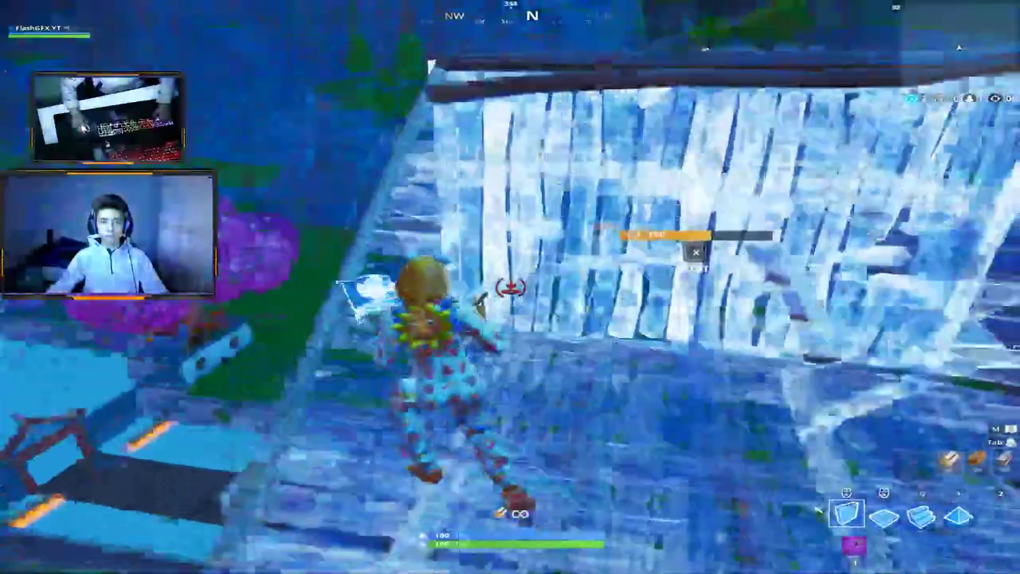